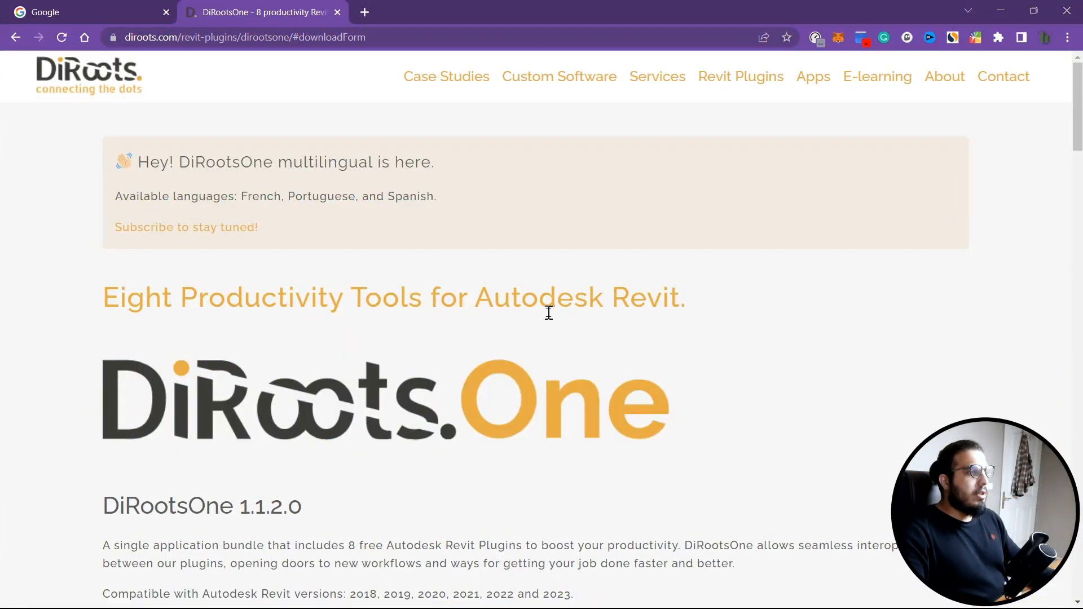
# - Browse the DiRootsOne plugin page to review the bundled Revit plugins and their descriptions
pyautogui.scroll(-4, 643, 353)
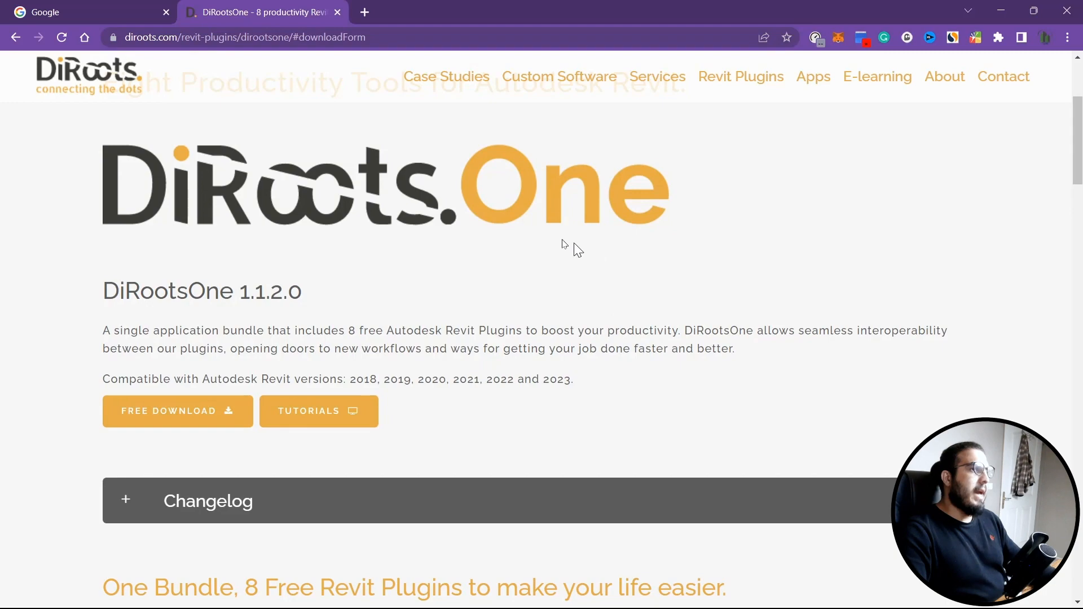
pyautogui.scroll(-4, 573, 246)
pyautogui.scroll(-3, 462, 327)
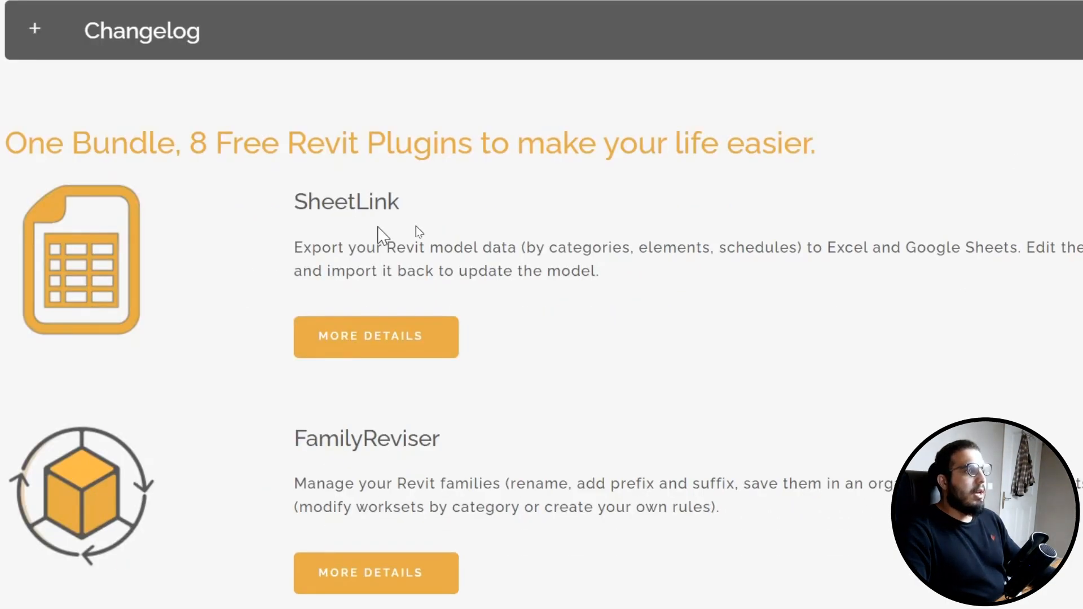
pyautogui.scroll(-3, 493, 235)
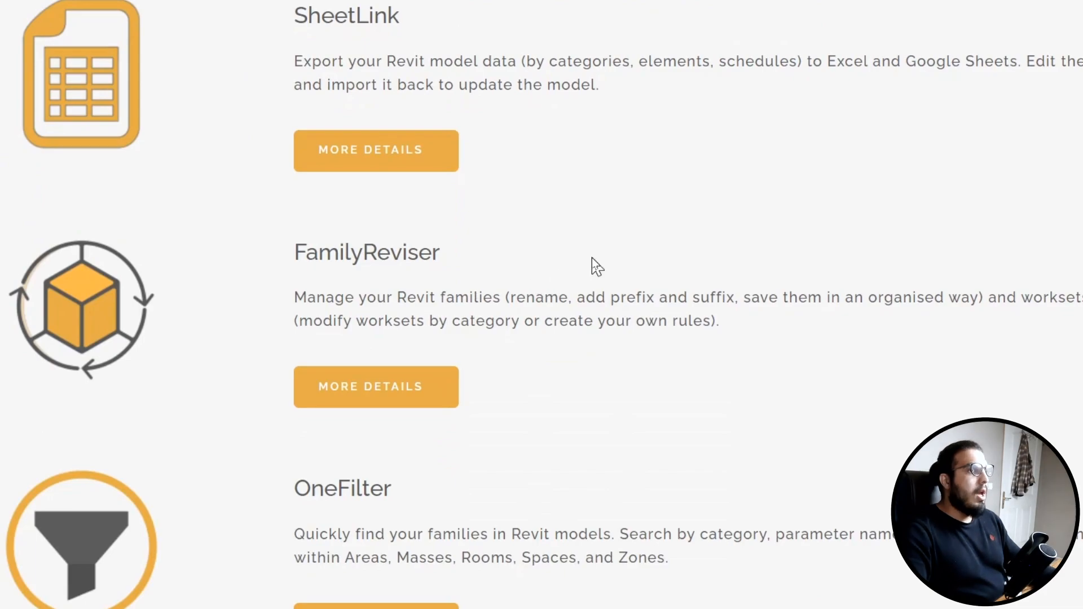
pyautogui.scroll(4, 399, 317)
pyautogui.scroll(-13, 307, 273)
pyautogui.scroll(-3, 688, 345)
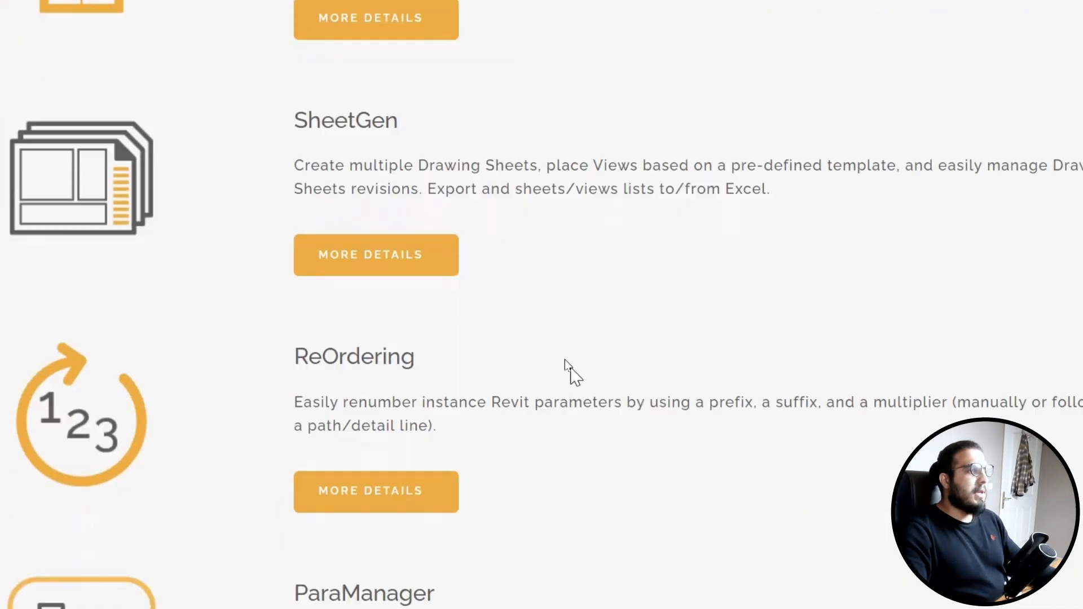
pyautogui.scroll(13, 513, 435)
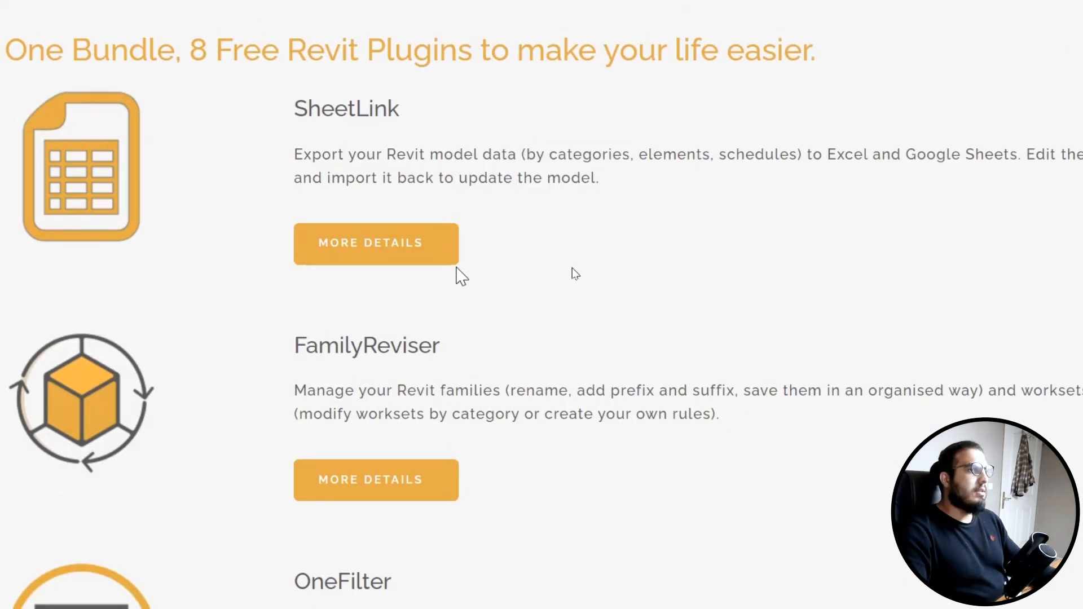
pyautogui.scroll(6, 602, 278)
pyautogui.scroll(3, 406, 225)
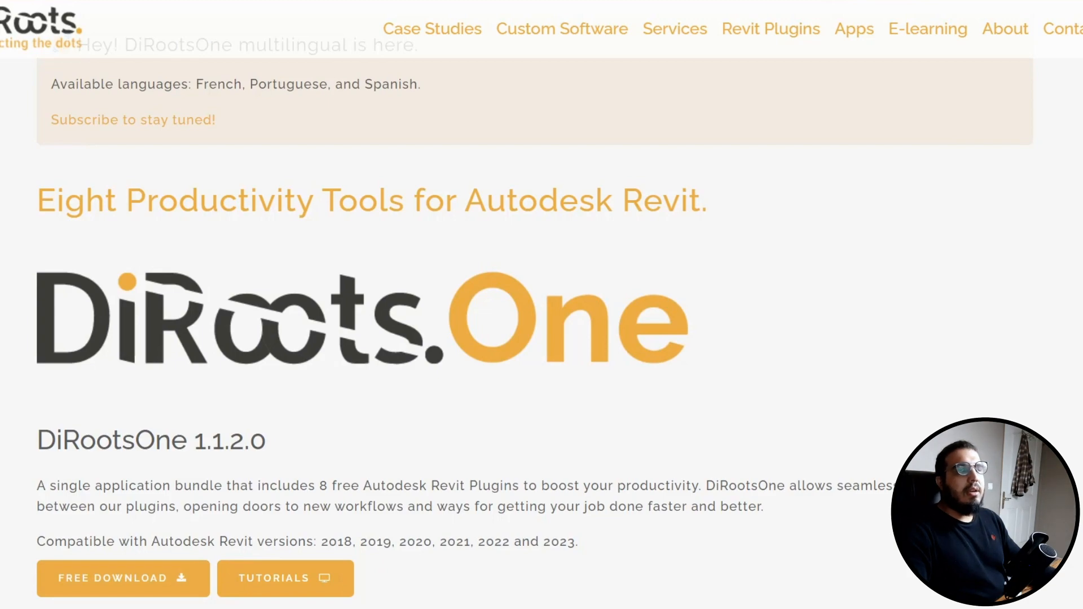
pyautogui.scroll(-2, 621, 339)
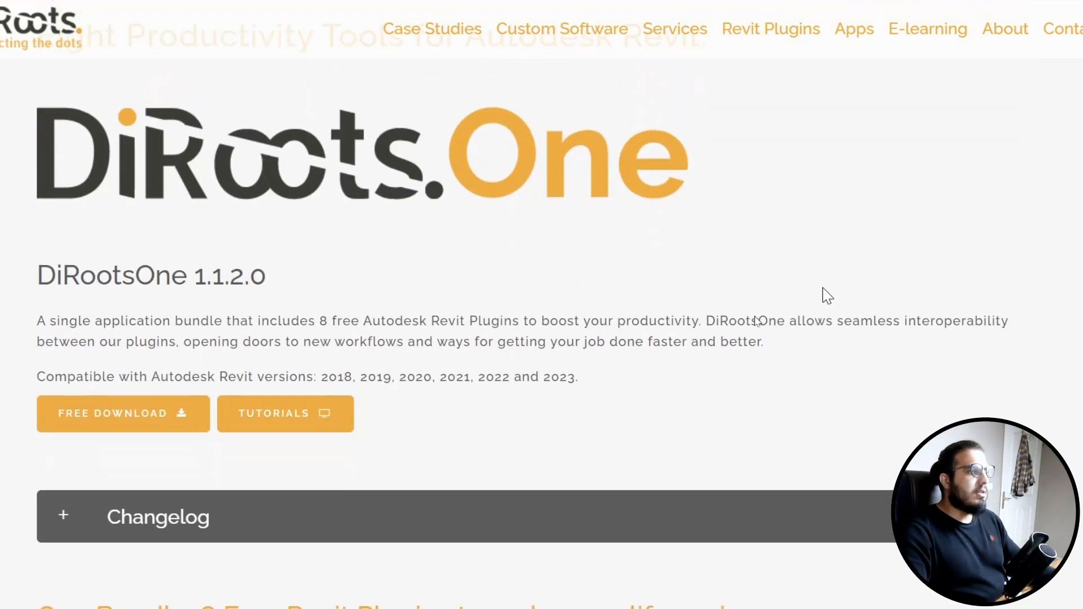
pyautogui.scroll(-8, 585, 173)
pyautogui.scroll(2, 558, 346)
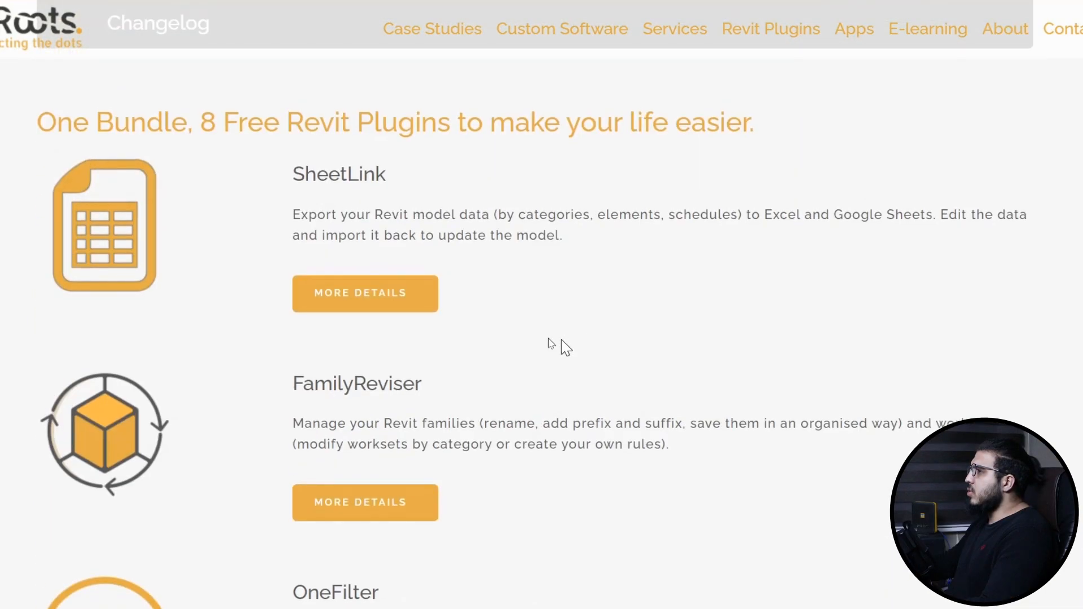
pyautogui.scroll(-8, 270, 322)
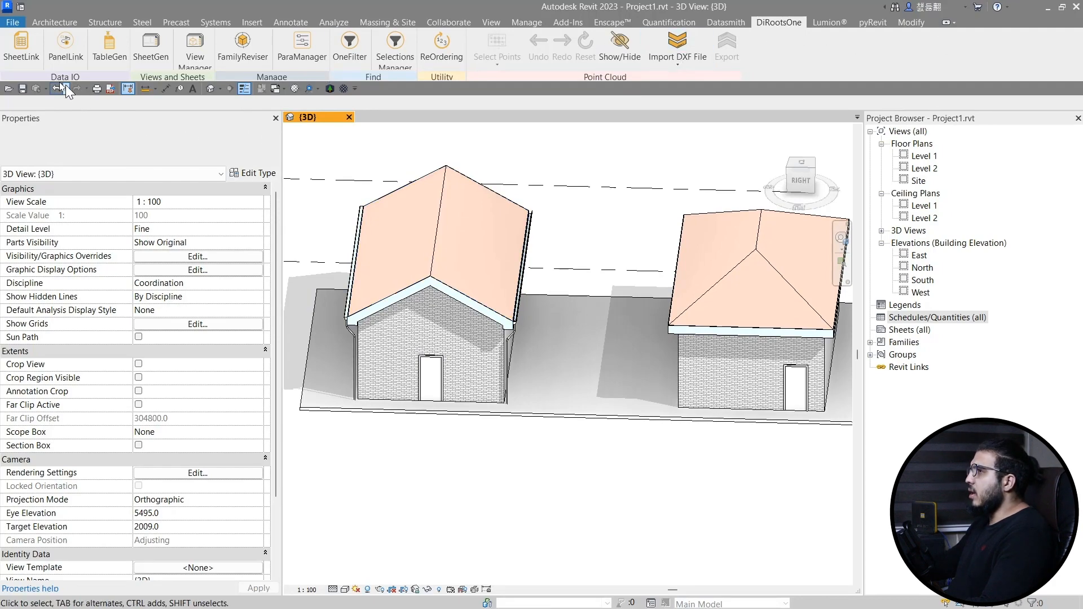
# - Launch the TableGen plugin and start adding a new table
pyautogui.click(109, 52)
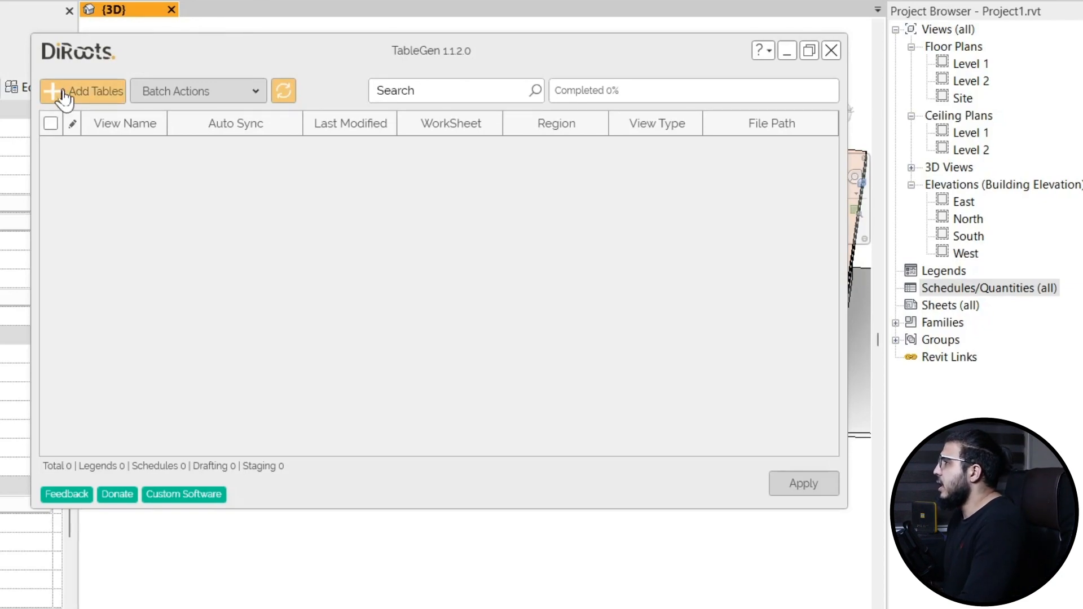
pyautogui.click(64, 96)
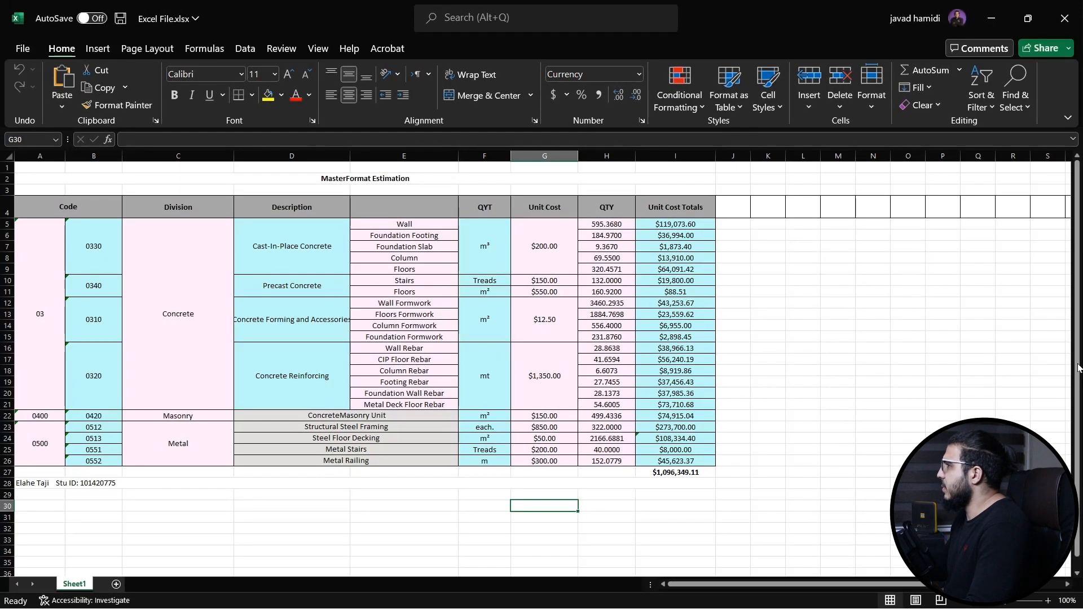
# - Switch to Excel and select the MasterFormat Estimation table from the Code header down to the totals row
pyautogui.click(770, 380)
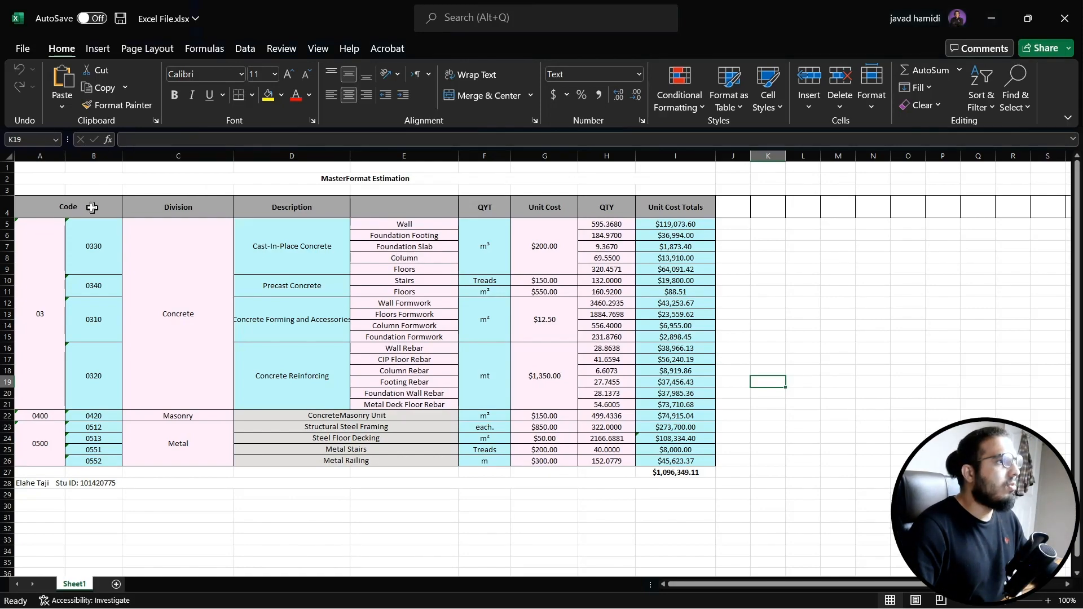
pyautogui.moveTo(92, 207); pyautogui.dragTo(711, 471)
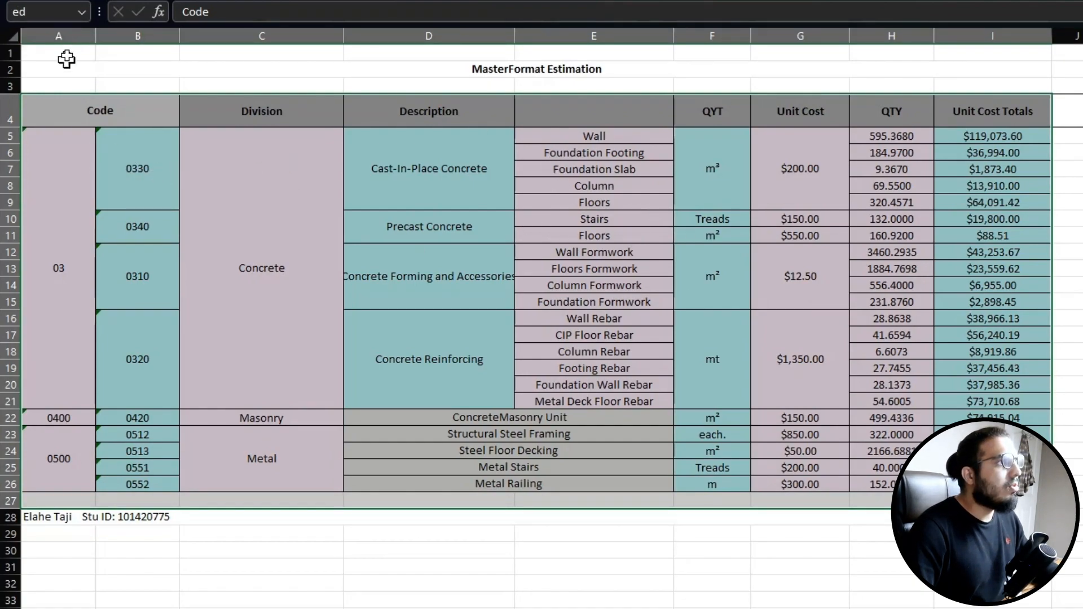
pyautogui.click(913, 351)
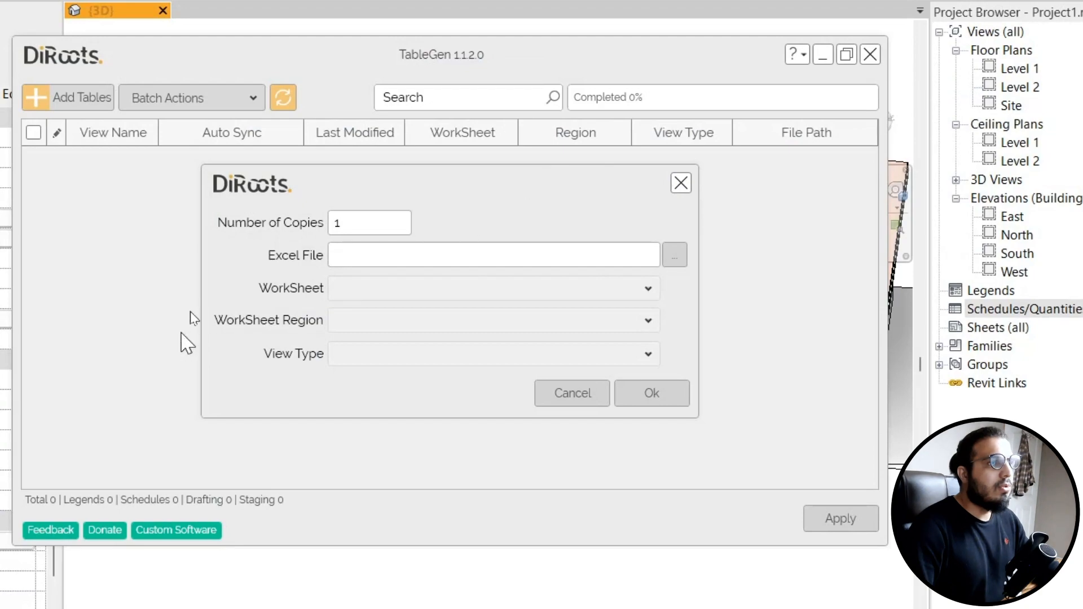
# - Browse to the Excel Data in Revit folder and choose Excel File.xlsx as the source Excel file
pyautogui.click(675, 256)
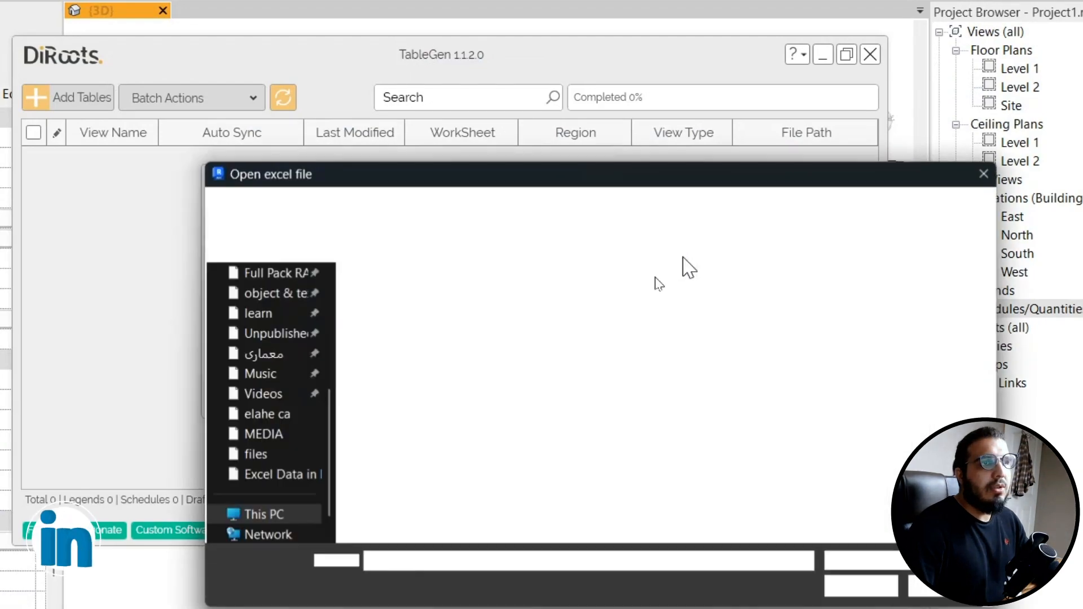
pyautogui.moveTo(550, 187); pyautogui.dragTo(322, 186)
pyautogui.click(170, 305)
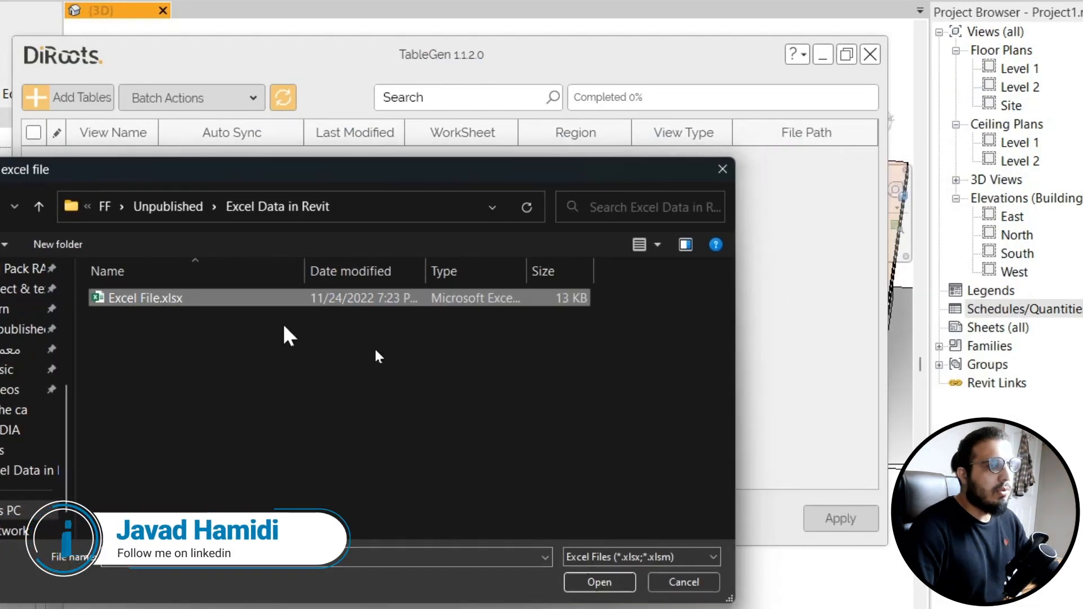
pyautogui.click(624, 585)
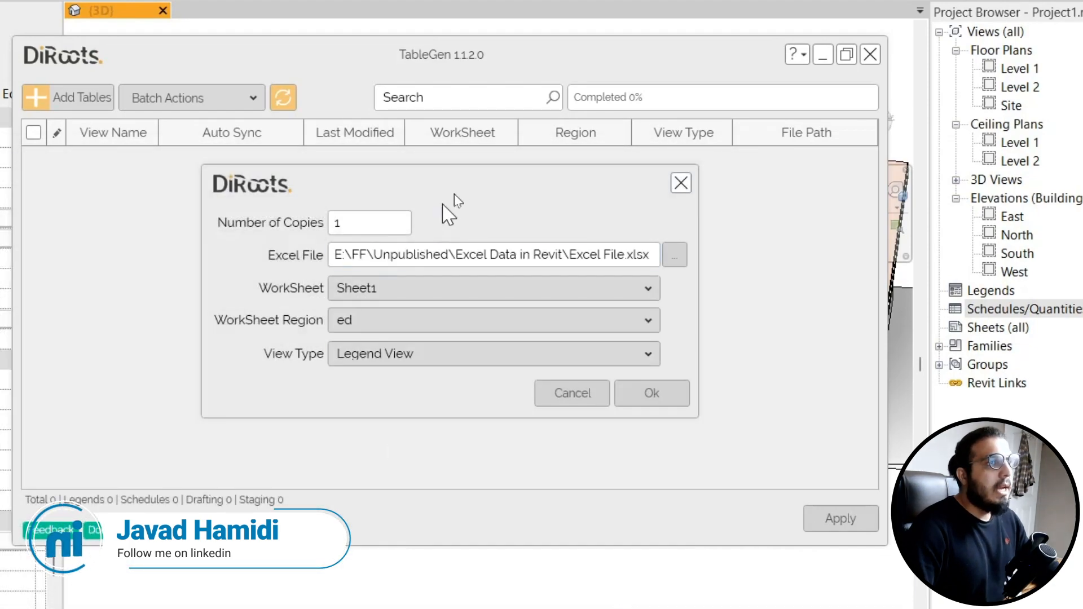
# - Set the worksheet to Sheet1, keep region ed, choose Schedule View as the view type, and confirm
pyautogui.moveTo(447, 206); pyautogui.dragTo(309, 210)
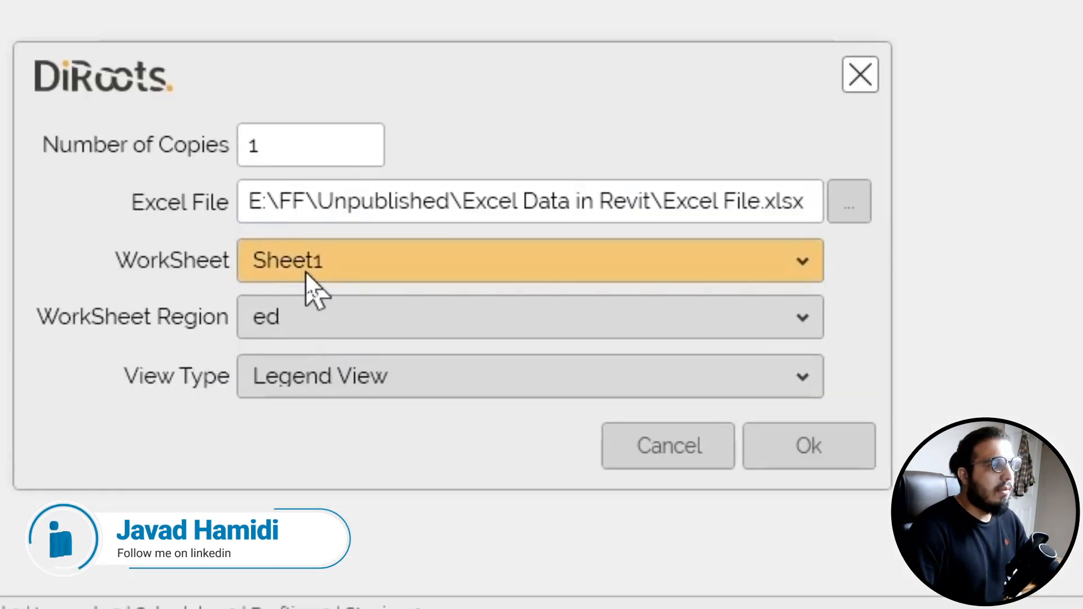
pyautogui.click(316, 265)
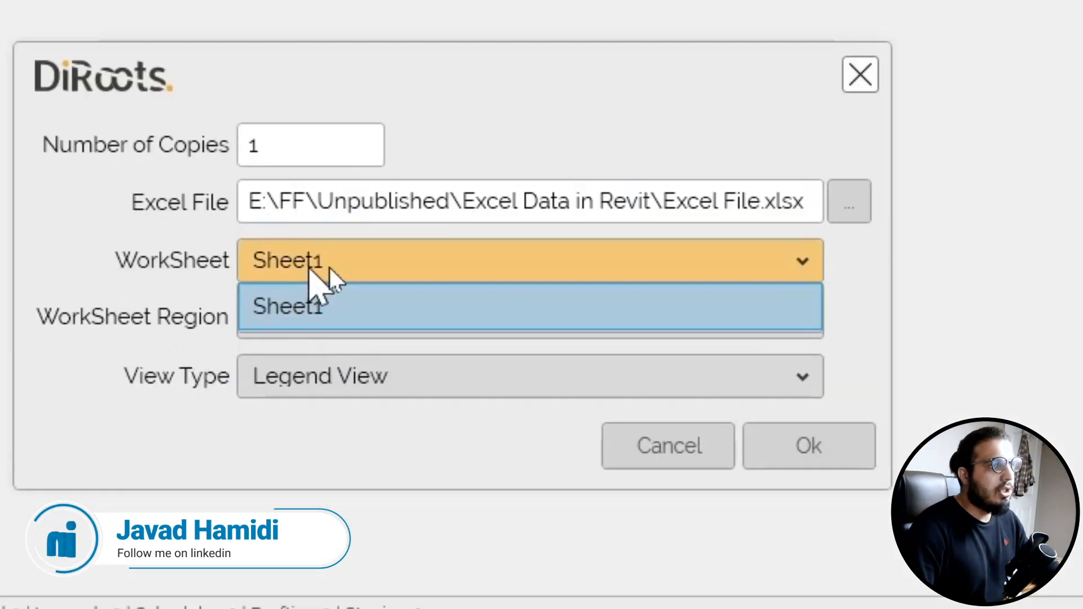
pyautogui.click(472, 250)
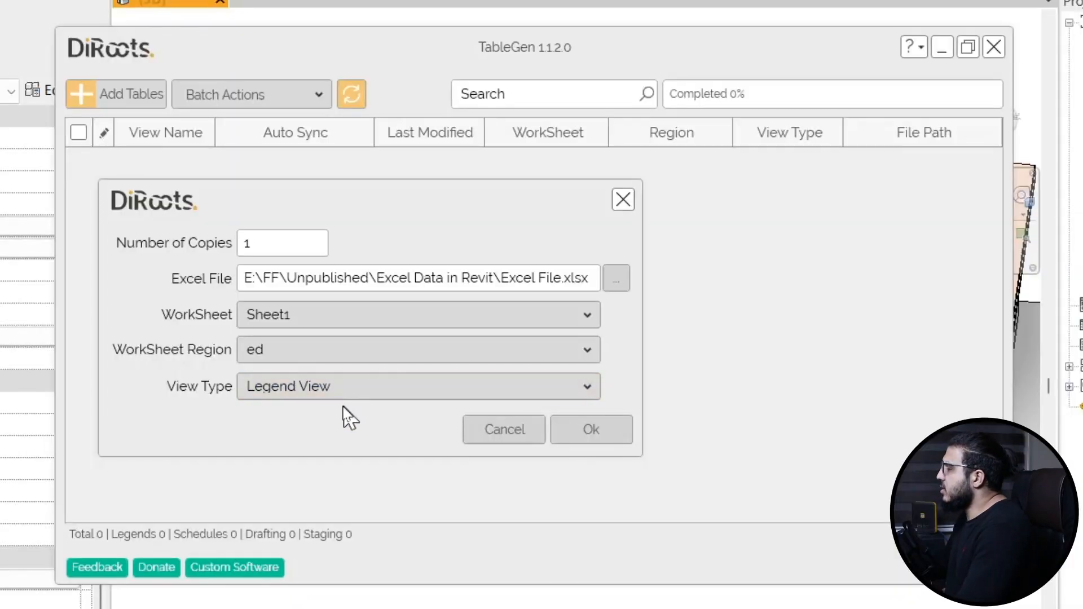
pyautogui.click(326, 389)
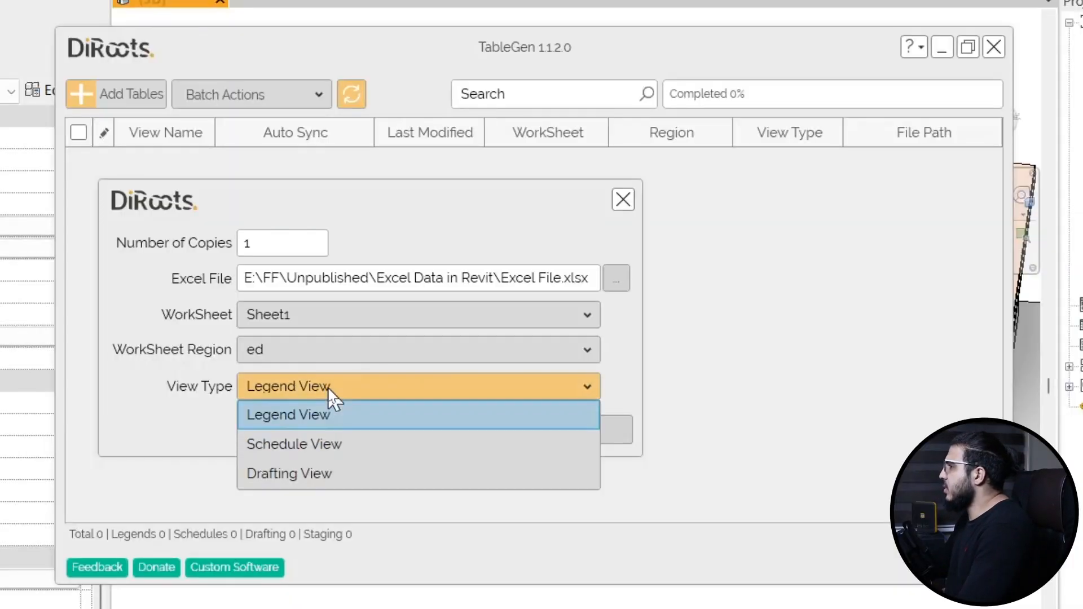
pyautogui.click(355, 443)
pyautogui.click(591, 429)
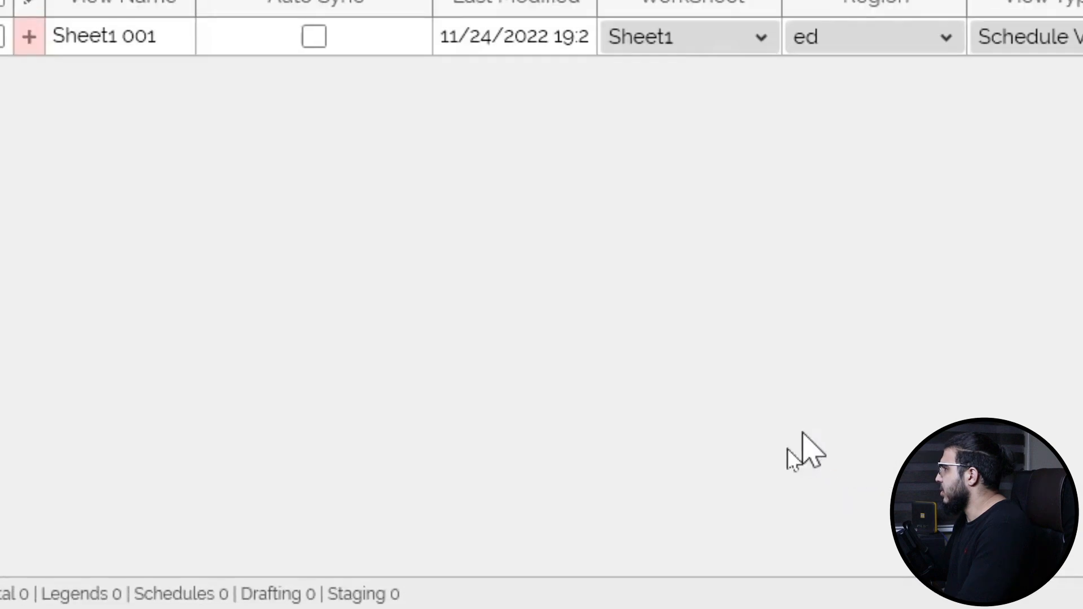
# - Select the Sheet1 001 table, apply it to the model, acknowledge the message and close TableGen
pyautogui.moveTo(333, 72); pyautogui.dragTo(167, 116)
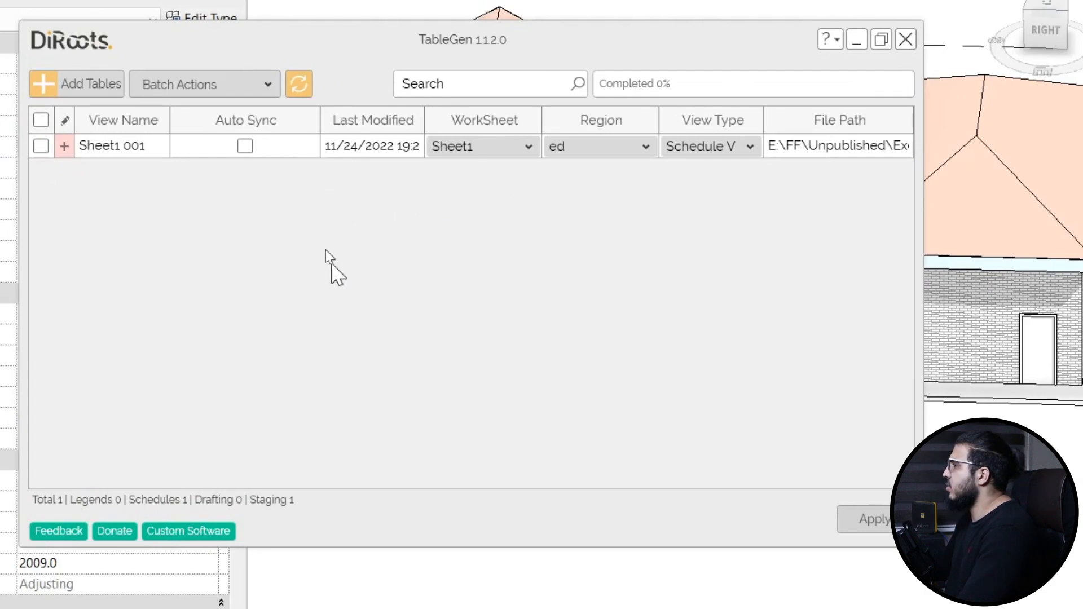
pyautogui.moveTo(361, 39); pyautogui.dragTo(429, 62)
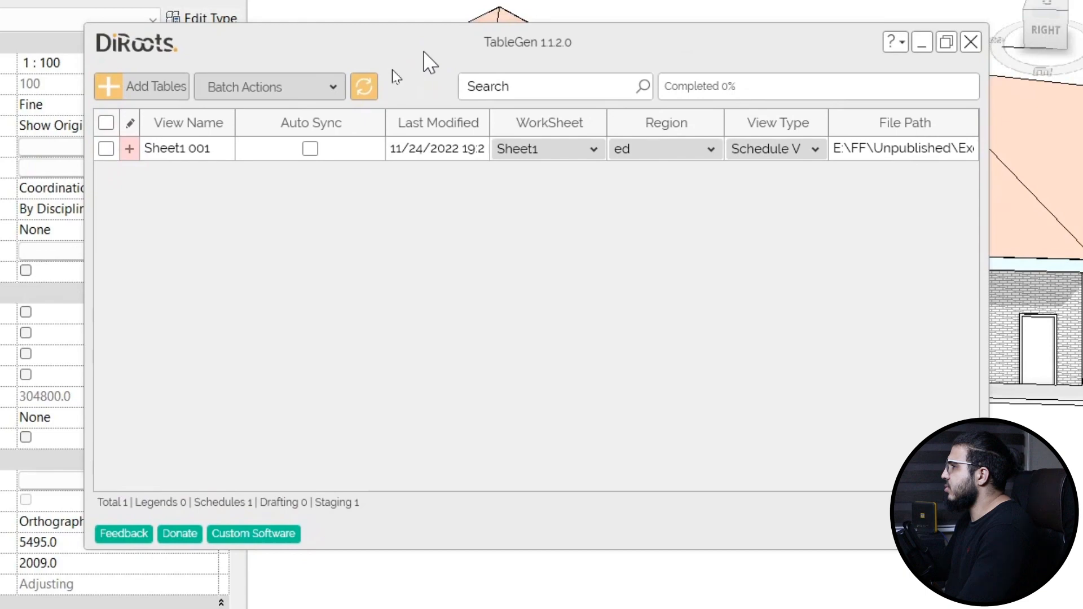
pyautogui.click(106, 148)
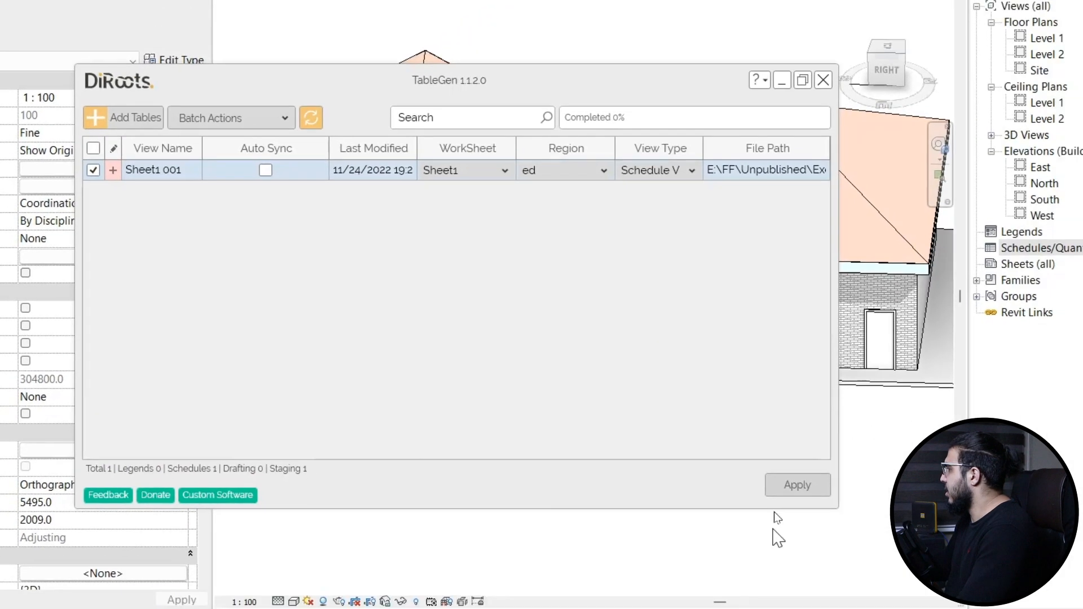
pyautogui.click(934, 529)
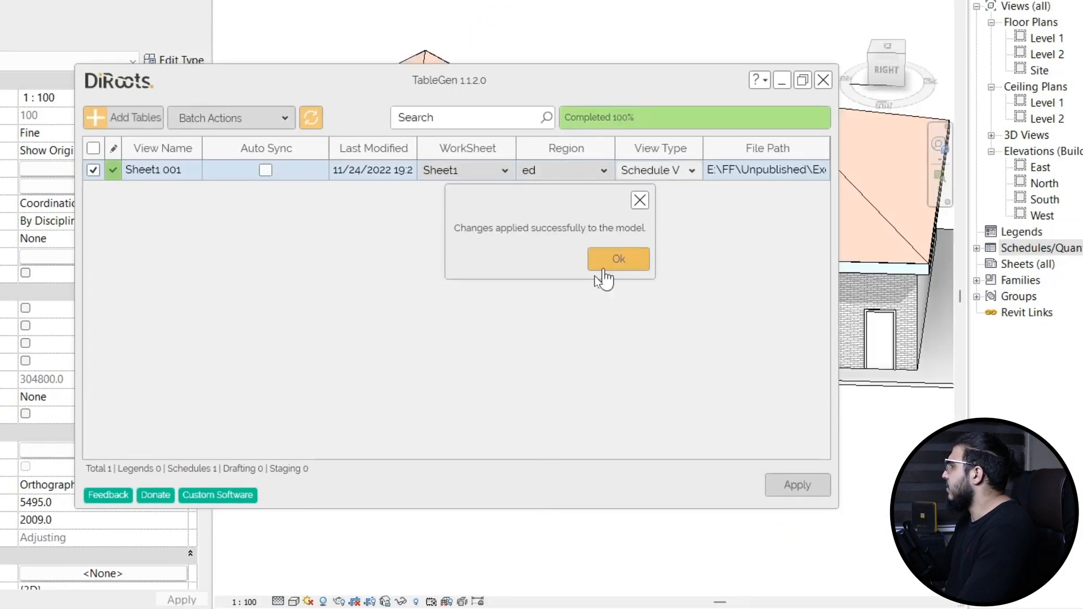
pyautogui.click(626, 260)
pyautogui.click(823, 80)
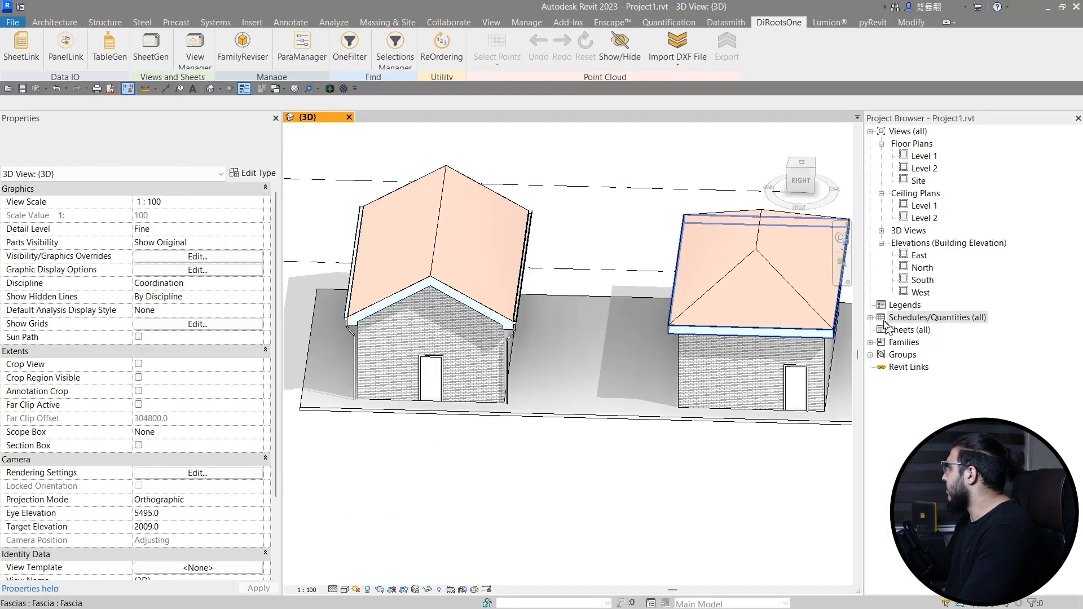
# - Expand Schedules/Quantities in the project browser and open the Sheet1 001 schedule to review it
pyautogui.click(870, 319)
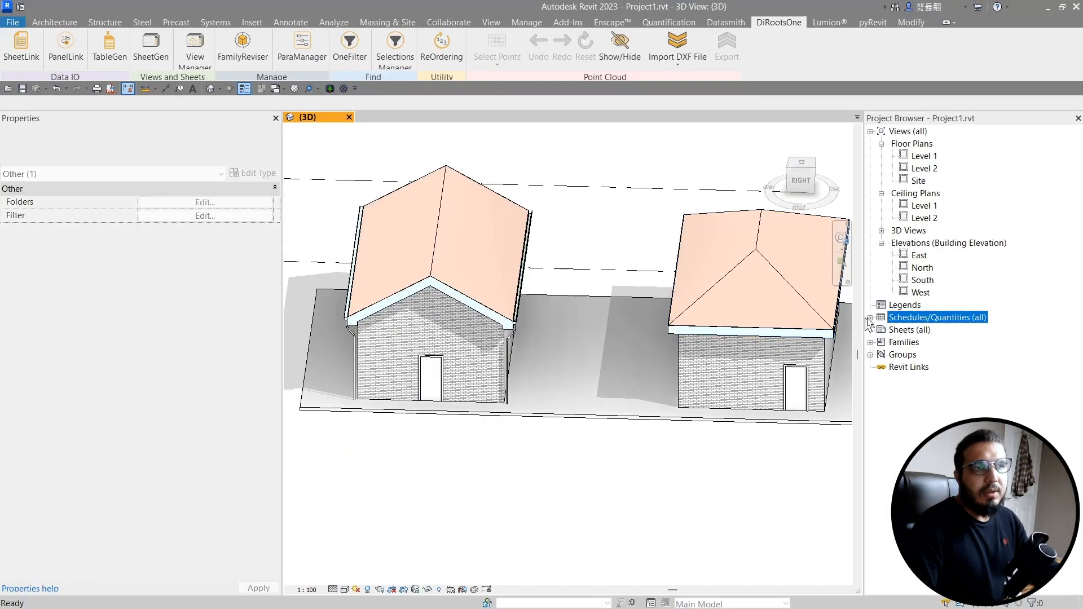
pyautogui.click(871, 317)
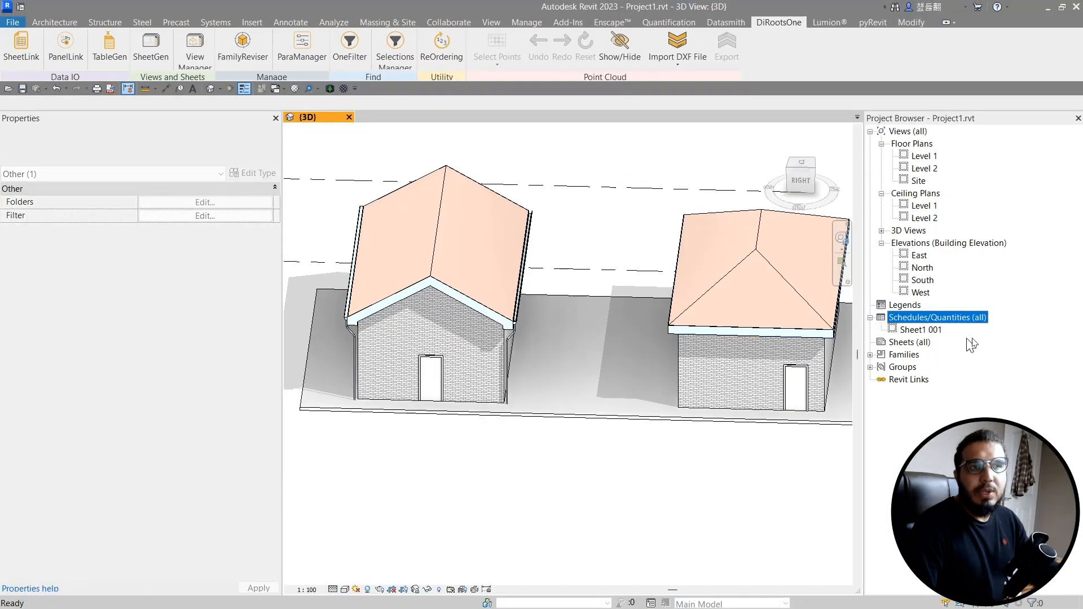
pyautogui.doubleClick(930, 332)
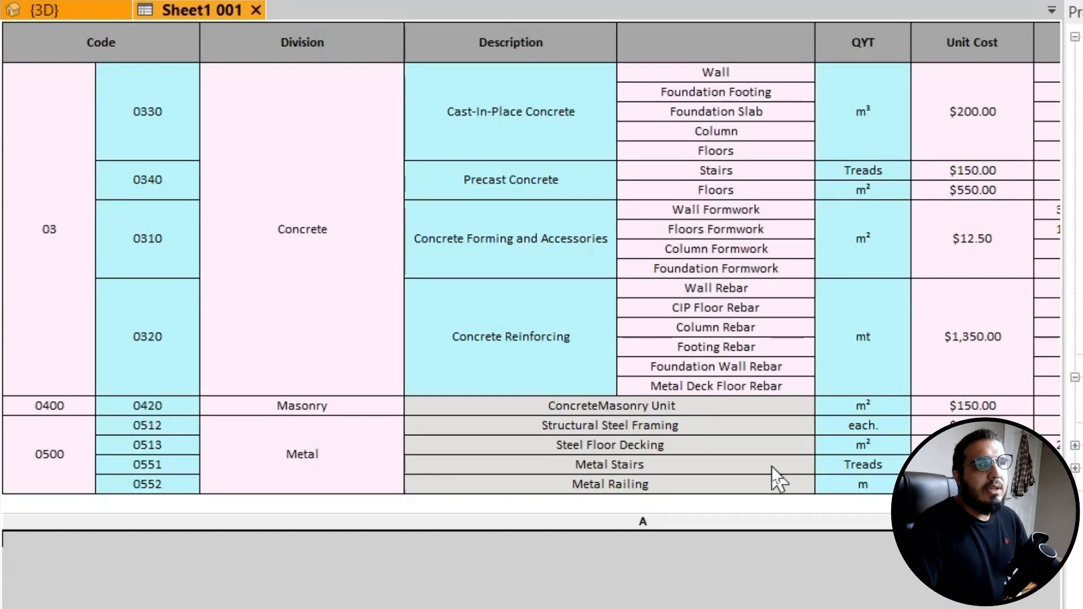
pyautogui.keyDown('ctrl'); pyautogui.scroll(-5, 772, 467); pyautogui.keyUp('ctrl')
pyautogui.keyDown('ctrl'); pyautogui.scroll(4, 670, 392); pyautogui.keyUp('ctrl')
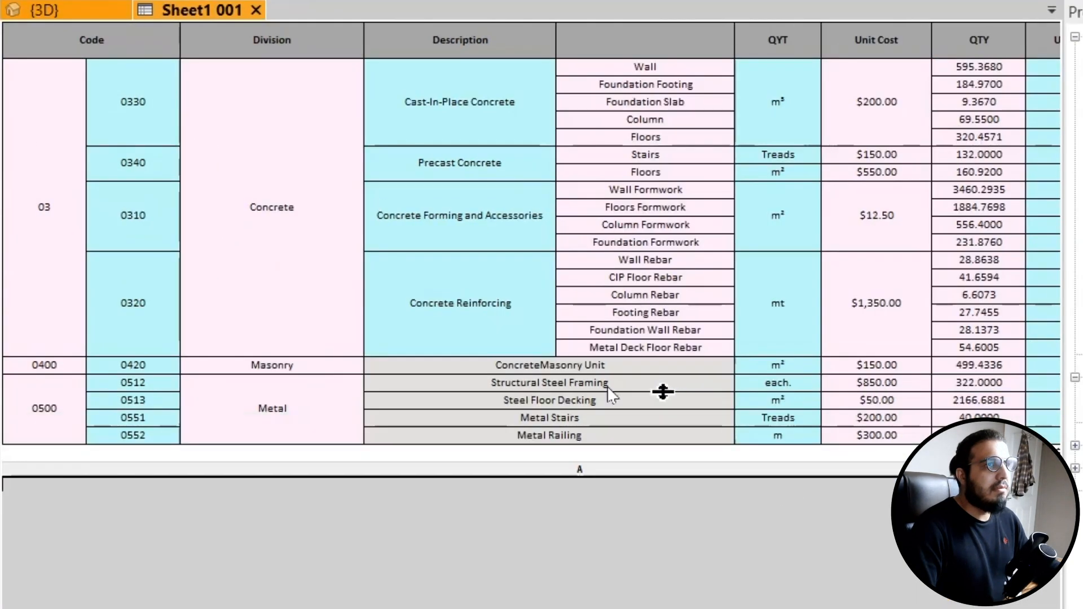
pyautogui.keyDown('ctrl'); pyautogui.scroll(-1, 464, 275); pyautogui.keyUp('ctrl')
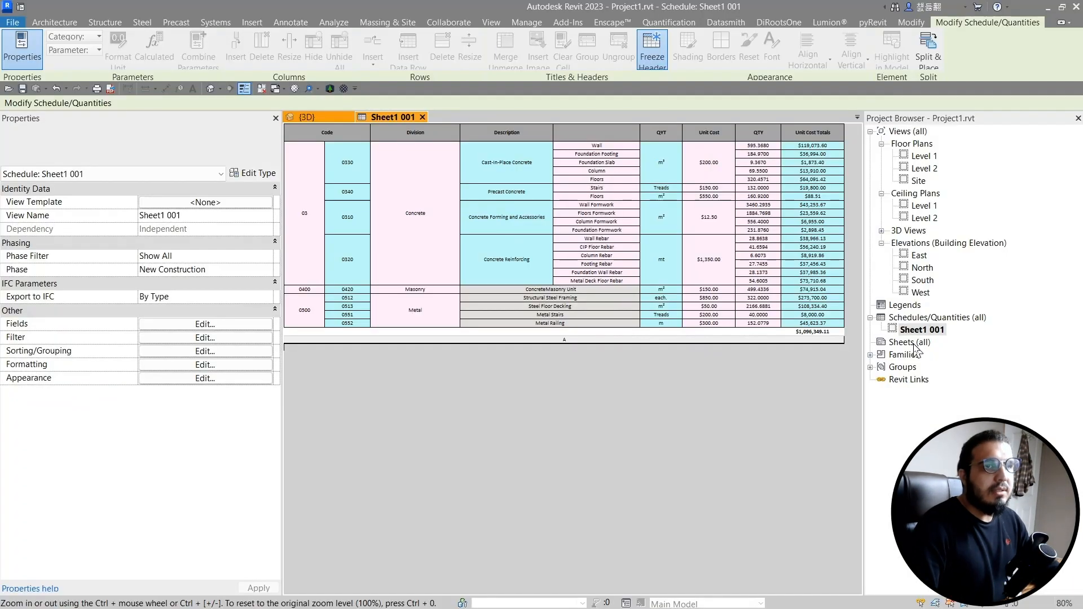
# - Create a new sheet from the Sheets category with the default title block
pyautogui.click(909, 342)
pyautogui.rightClick(911, 343)
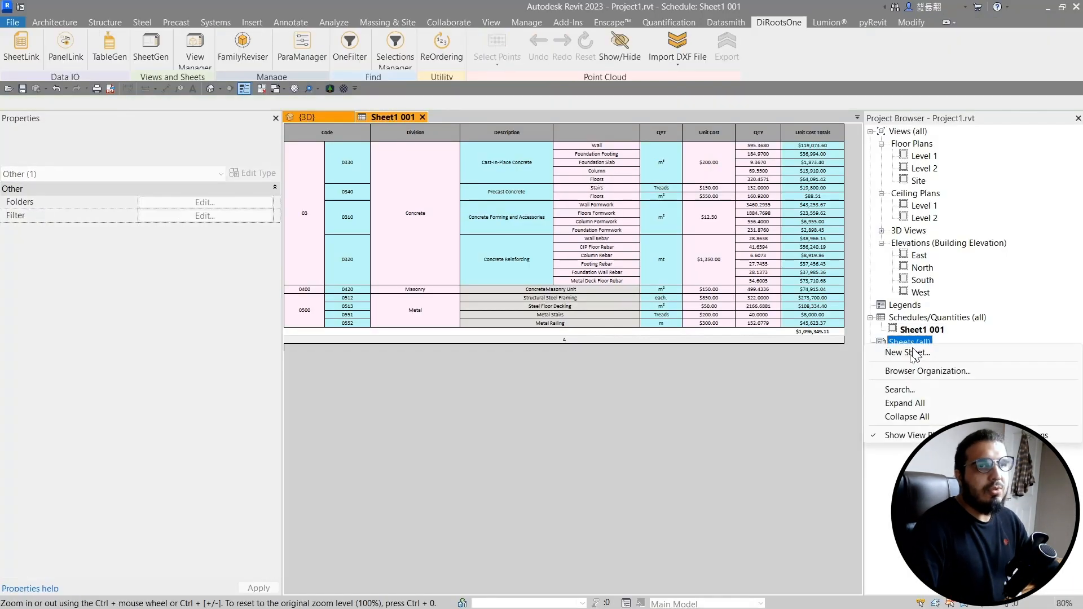
pyautogui.click(906, 353)
pyautogui.click(558, 434)
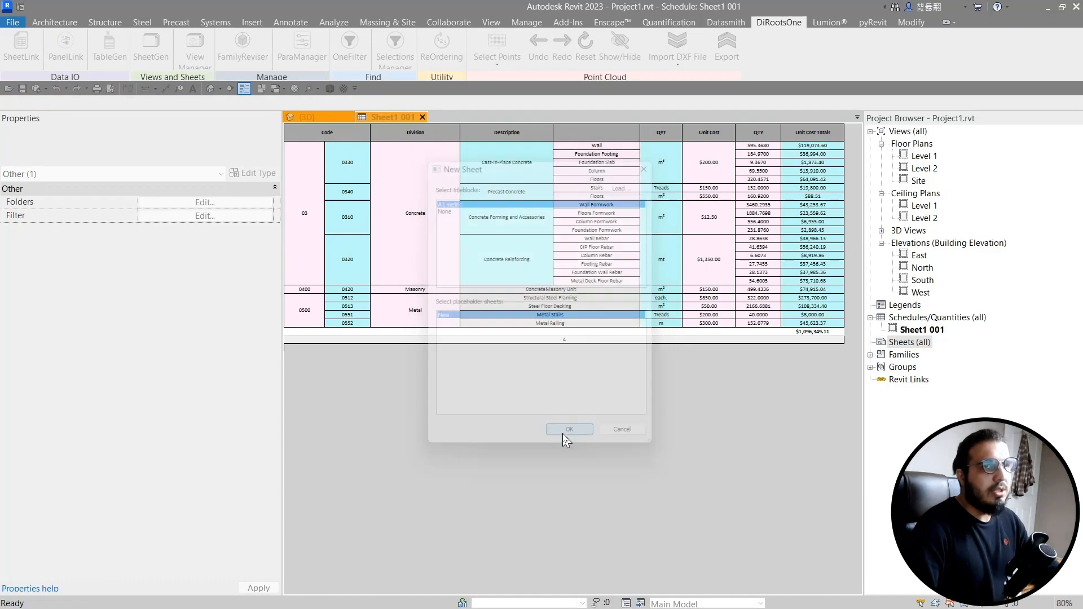
# - Place the Sheet1 001 schedule onto the new sheet near its upper-left area
pyautogui.click(919, 330)
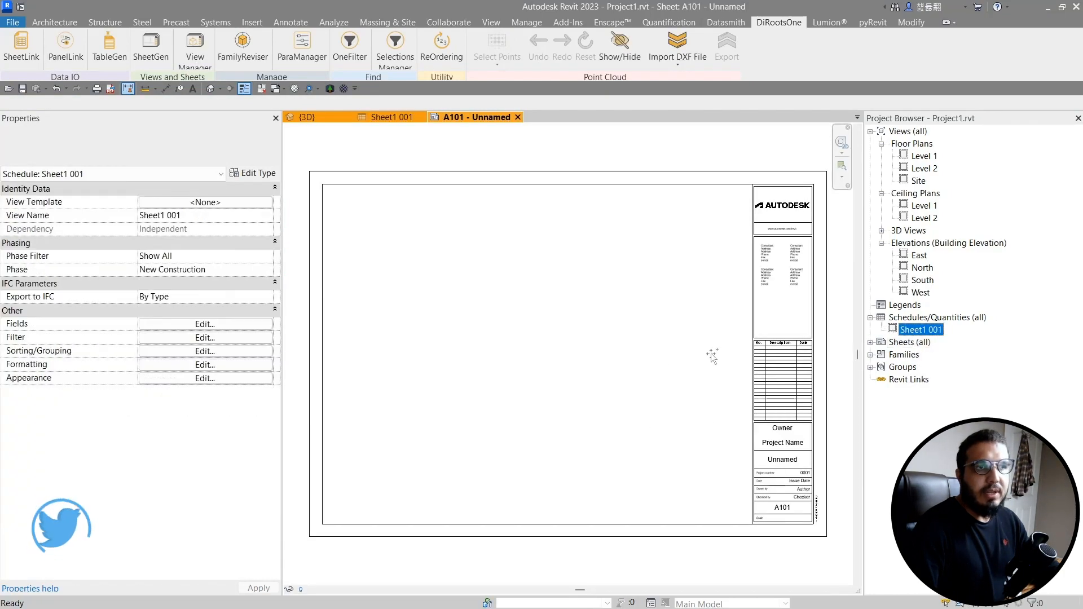
pyautogui.moveTo(356, 342); pyautogui.dragTo(361, 341)
pyautogui.click(471, 256)
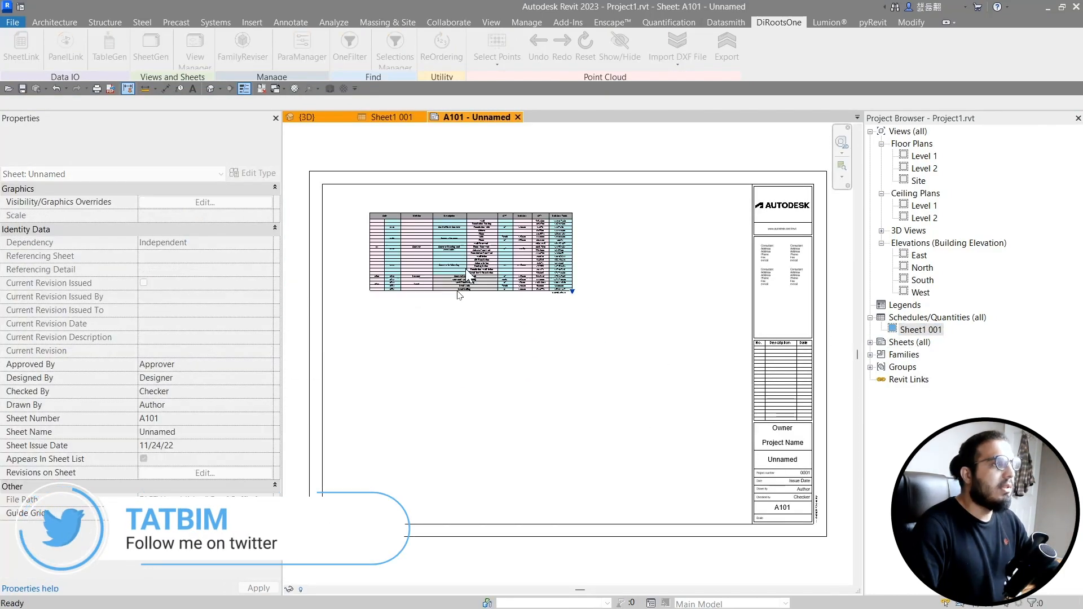
# - Reposition the schedule on the sheet and zoom in to inspect its rows and borders
pyautogui.scroll(2, 430, 333)
pyautogui.scroll(2, 432, 333)
pyautogui.click(442, 334)
pyautogui.scroll(-2, 441, 334)
pyautogui.moveTo(442, 334); pyautogui.dragTo(527, 474, button='middle')
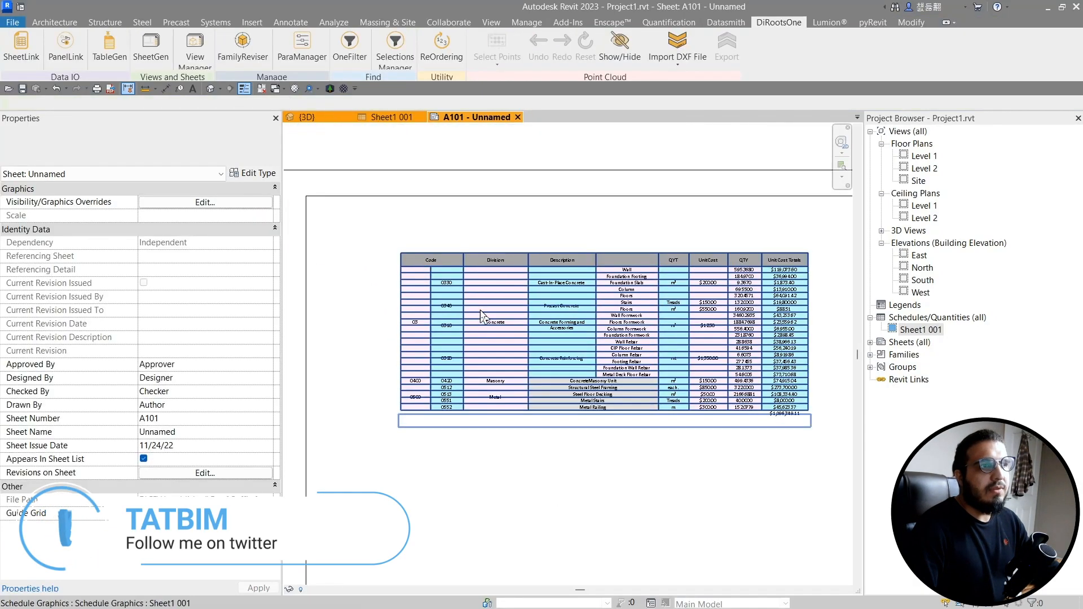
pyautogui.scroll(4, 479, 308)
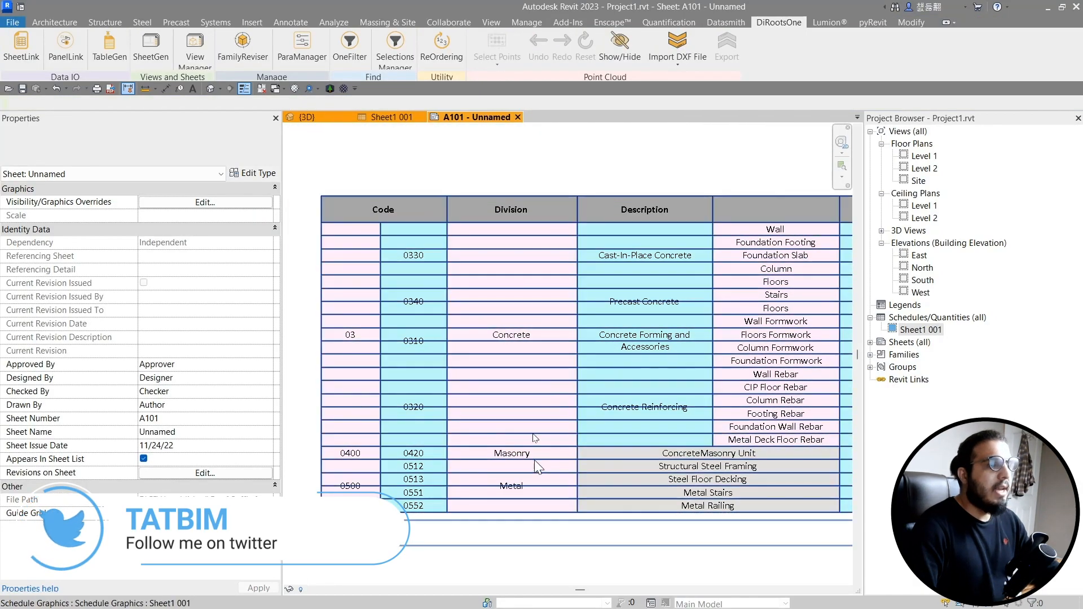
pyautogui.scroll(-6, 512, 251)
pyautogui.scroll(4, 543, 362)
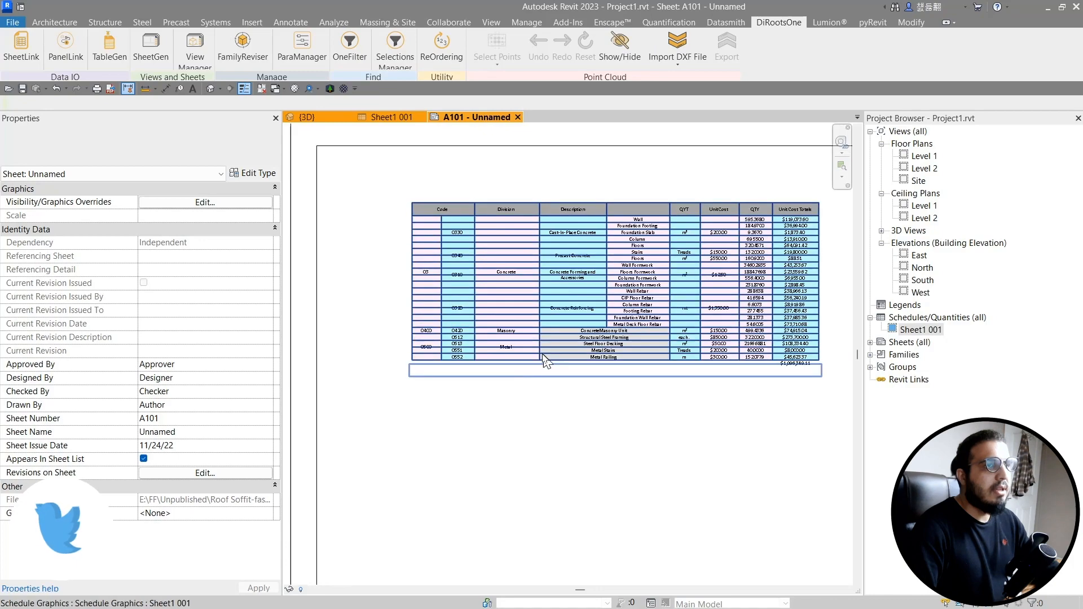
pyautogui.moveTo(617, 479); pyautogui.dragTo(592, 480, button='middle')
pyautogui.scroll(-2, 592, 479)
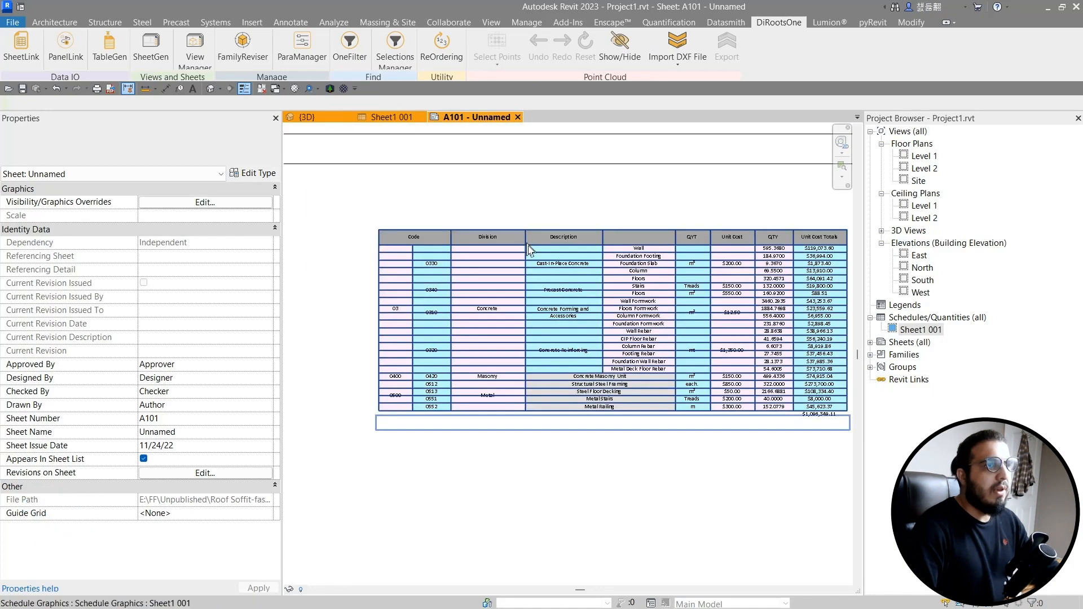
pyautogui.scroll(2, 570, 318)
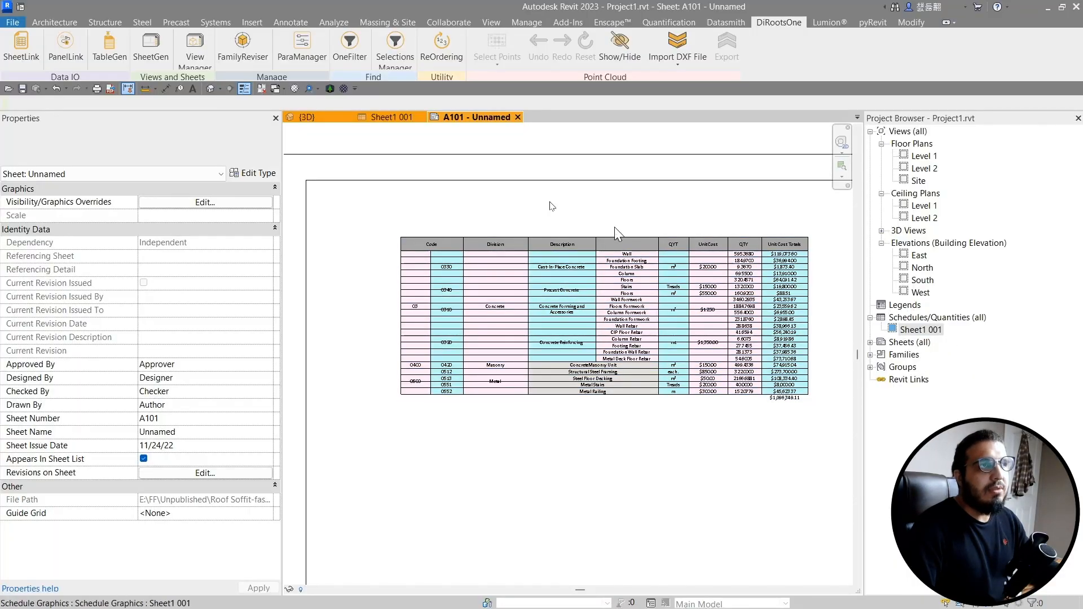
# - In the Sheet1 001 schedule view, select all cells and apply Thin Lines borders through Edit Borders
pyautogui.click(392, 117)
pyautogui.moveTo(336, 147); pyautogui.dragTo(816, 342)
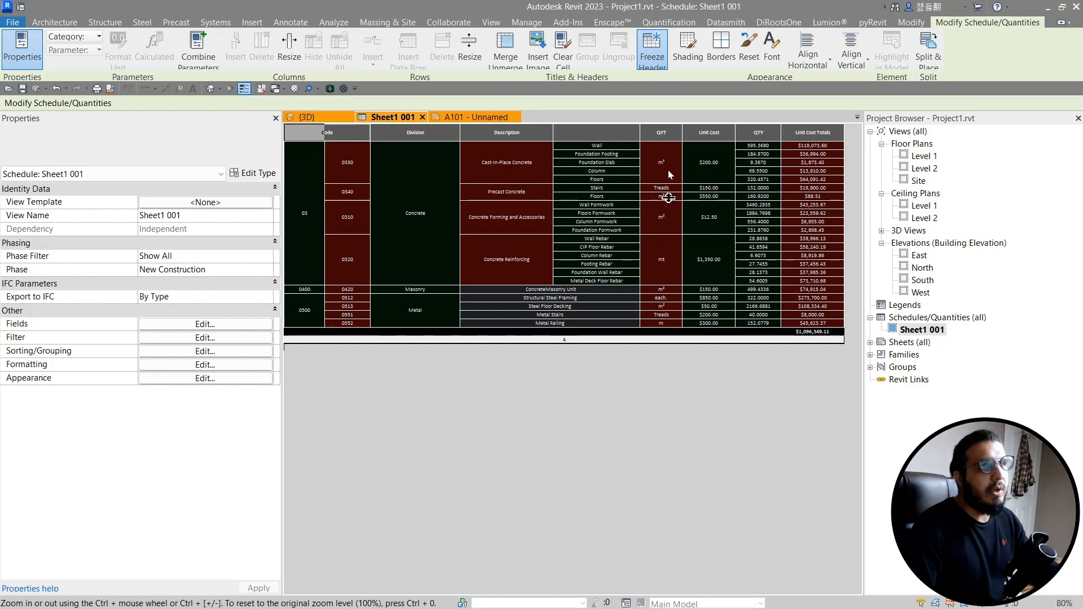
pyautogui.click(721, 57)
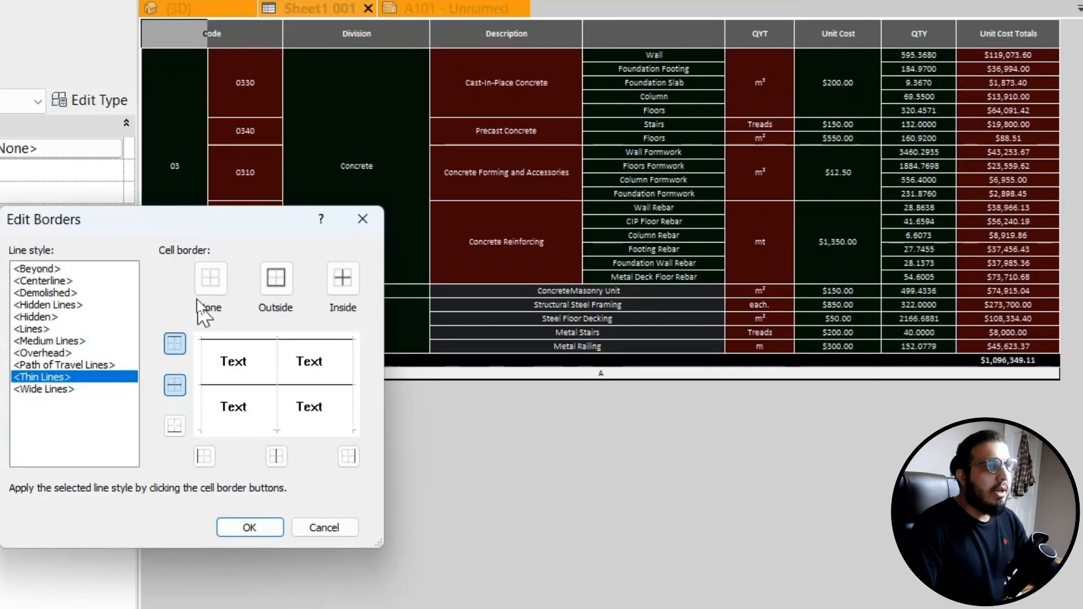
pyautogui.click(257, 529)
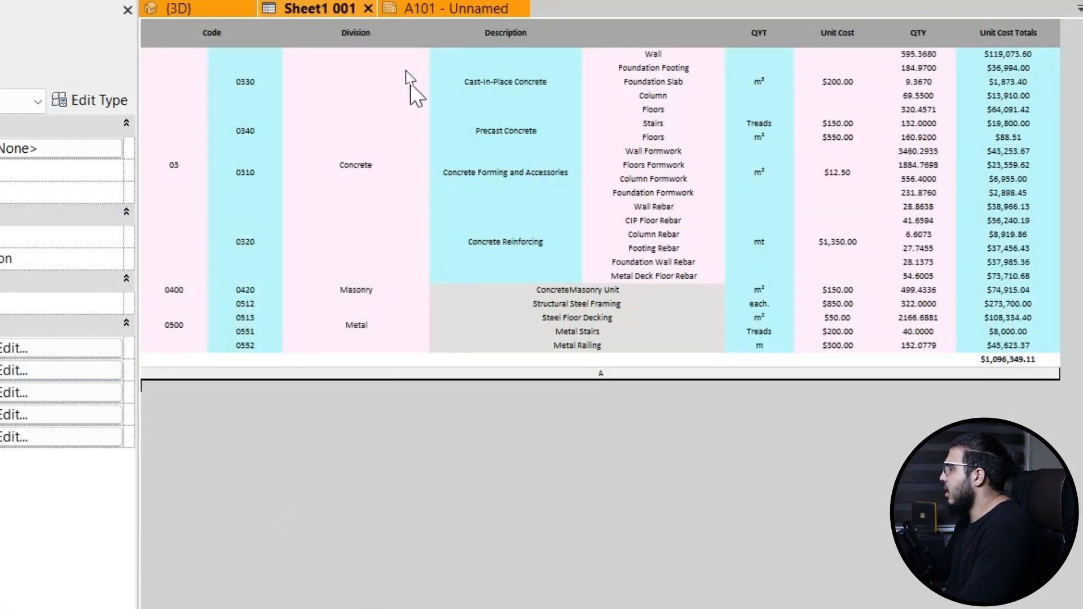
# - Return to the A101 sheet and zoom in to examine the schedule's borders
pyautogui.click(432, 15)
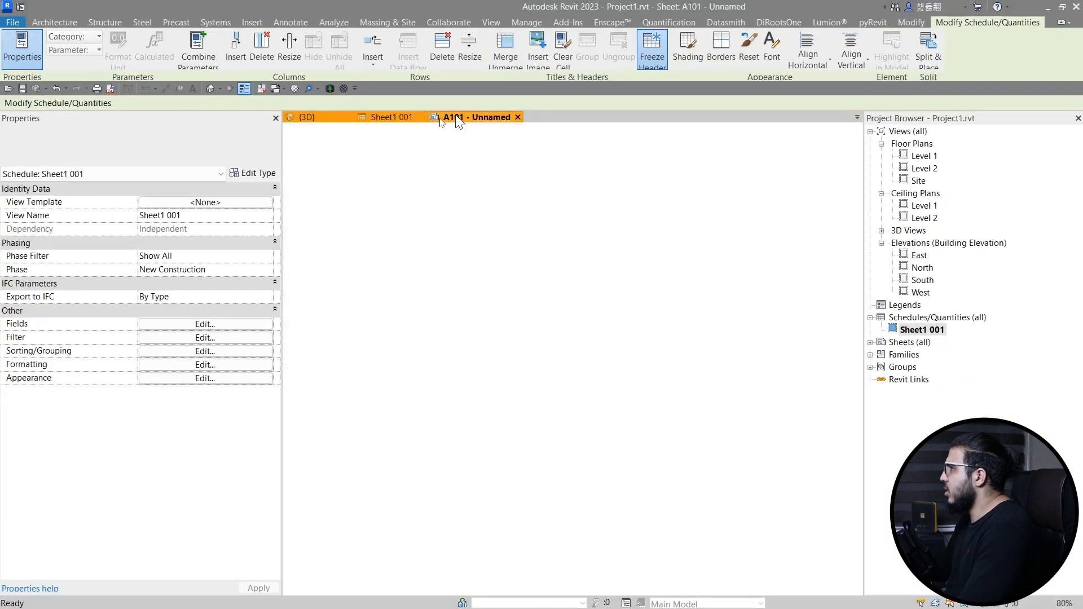
pyautogui.scroll(3, 668, 455)
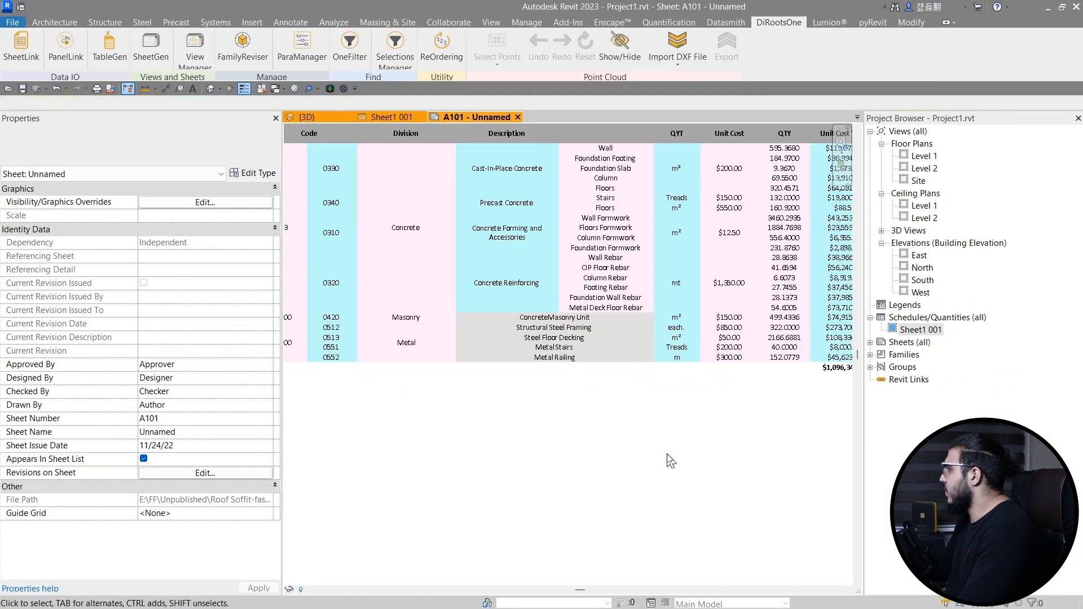
pyautogui.moveTo(564, 441); pyautogui.dragTo(590, 509, button='middle')
pyautogui.scroll(2, 608, 262)
pyautogui.scroll(2, 610, 265)
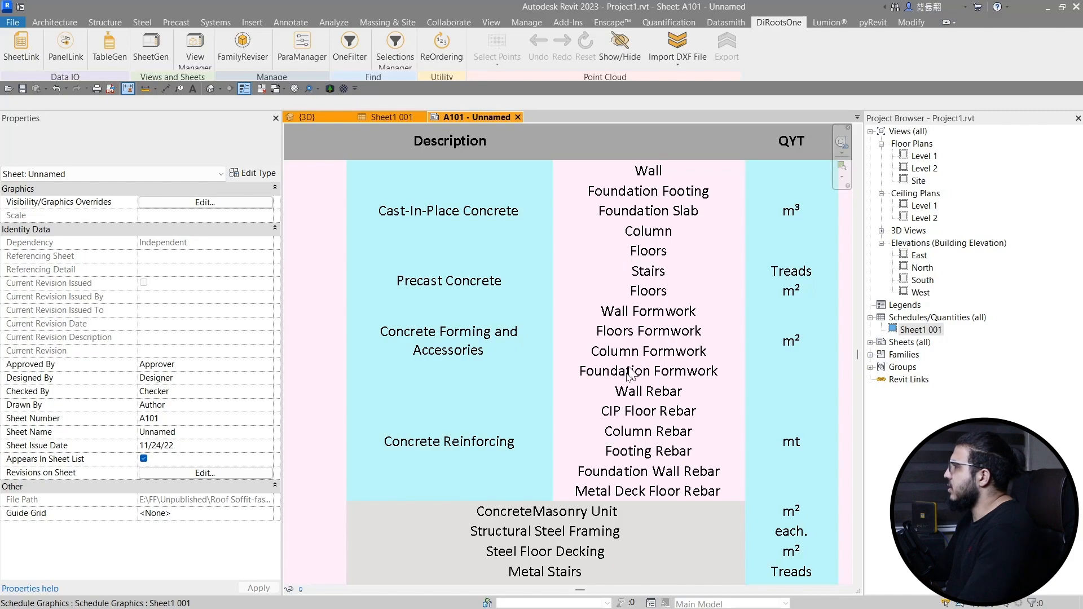
pyautogui.scroll(-4, 629, 376)
pyautogui.moveTo(655, 515); pyautogui.dragTo(641, 496, button='middle')
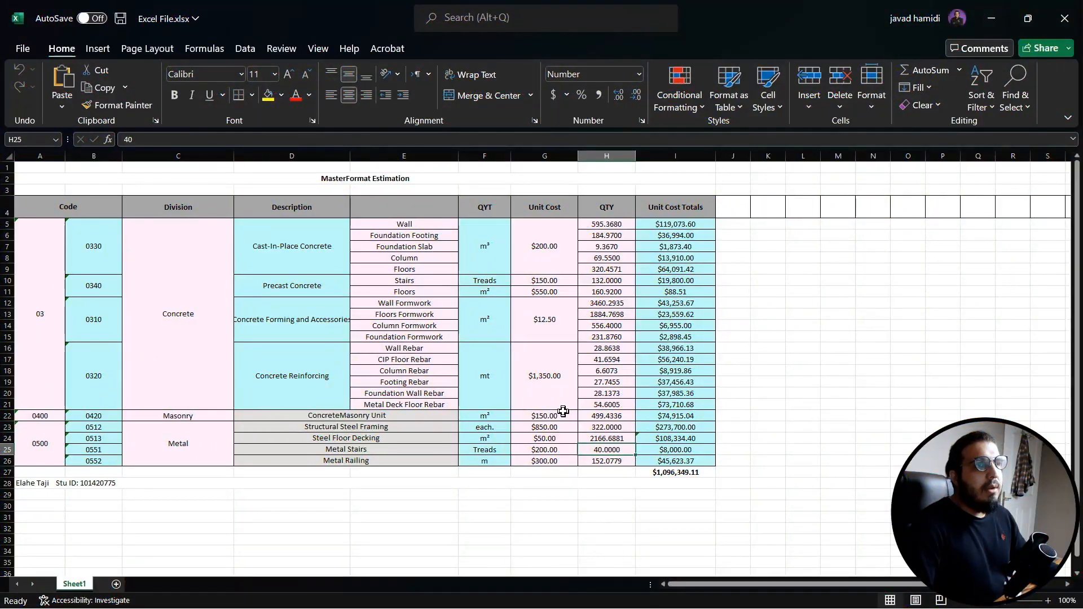
# - In the Excel workbook, set the cast-in-place concrete unit cost to 400
pyautogui.keyDown('ctrl'); pyautogui.scroll(3, 562, 411); pyautogui.keyUp('ctrl')
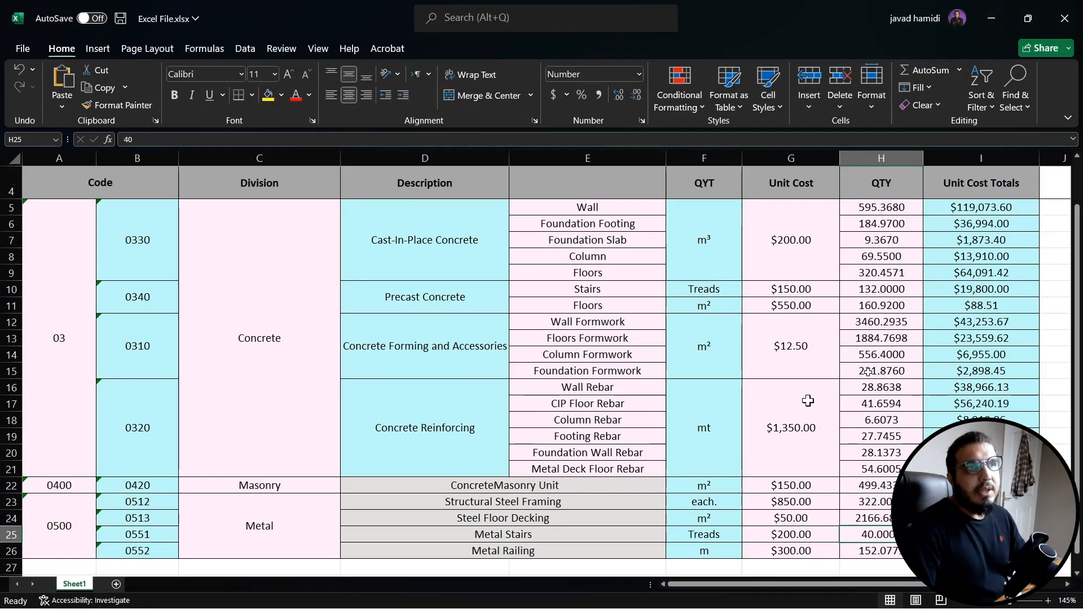
pyautogui.click(806, 245)
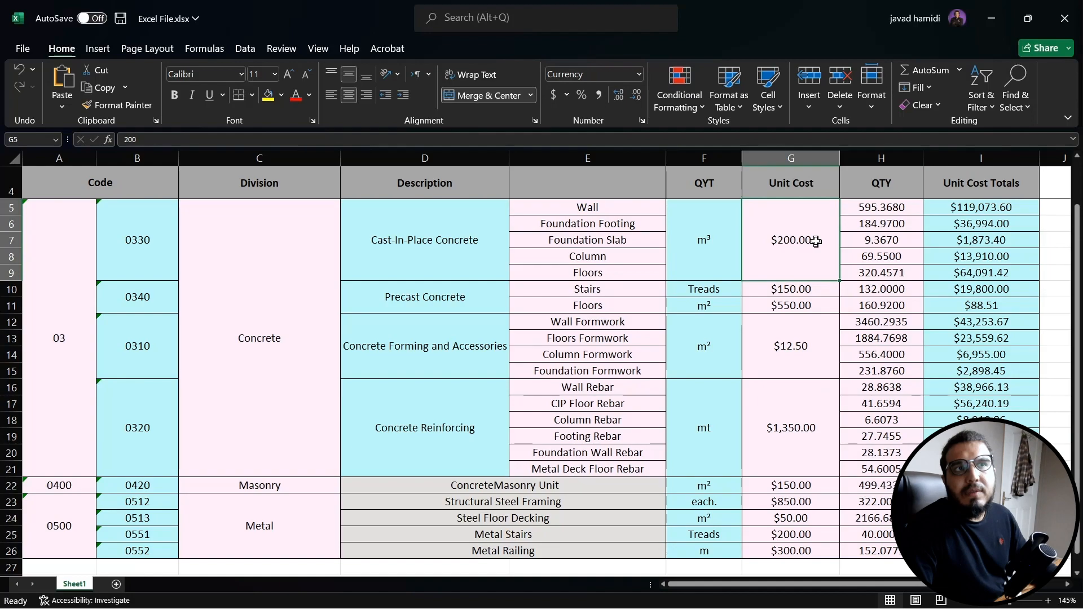
pyautogui.moveTo(815, 239); pyautogui.dragTo(748, 241)
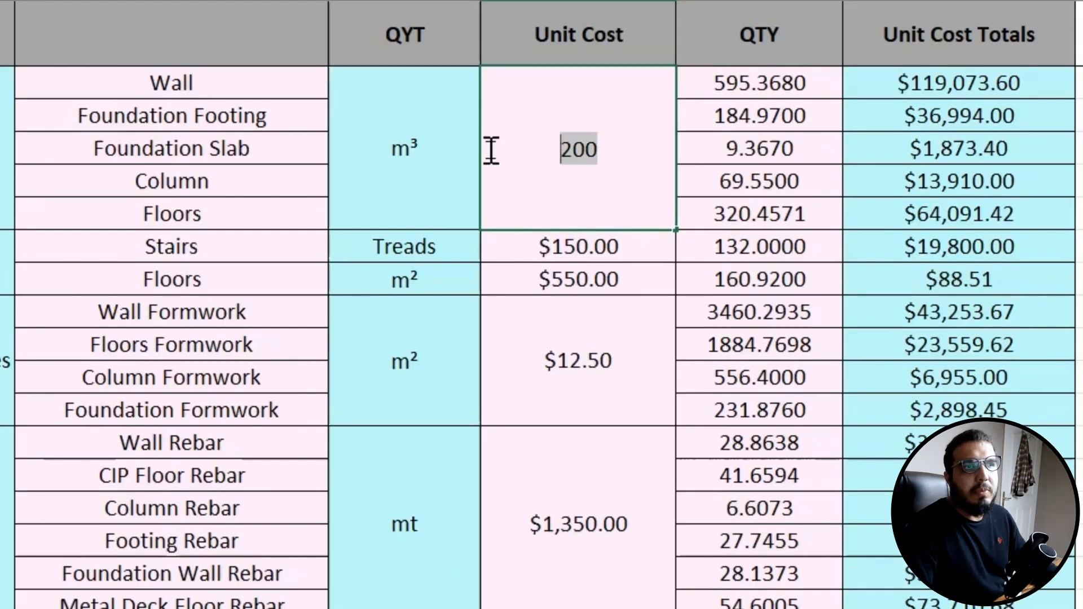
pyautogui.write('4')
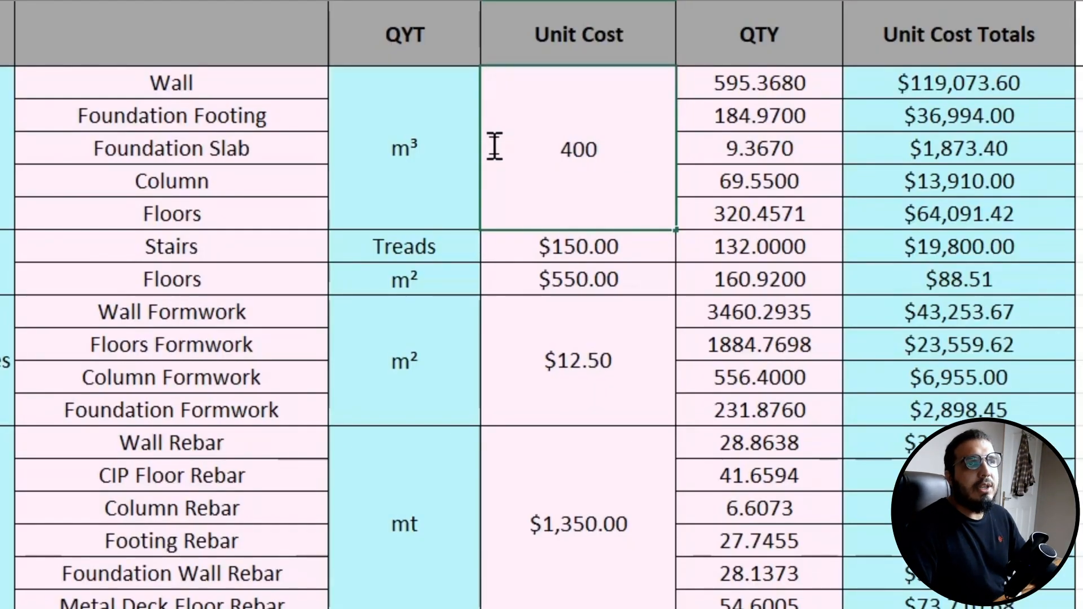
pyautogui.press('Return')
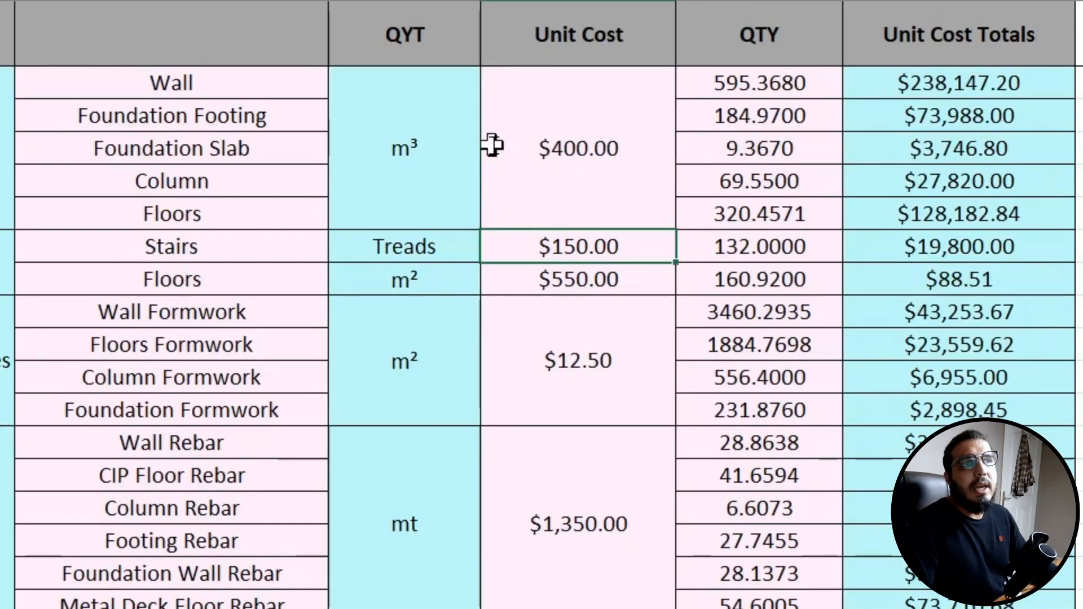
# - Close the Excel workbook
pyautogui.scroll(-3, 911, 435)
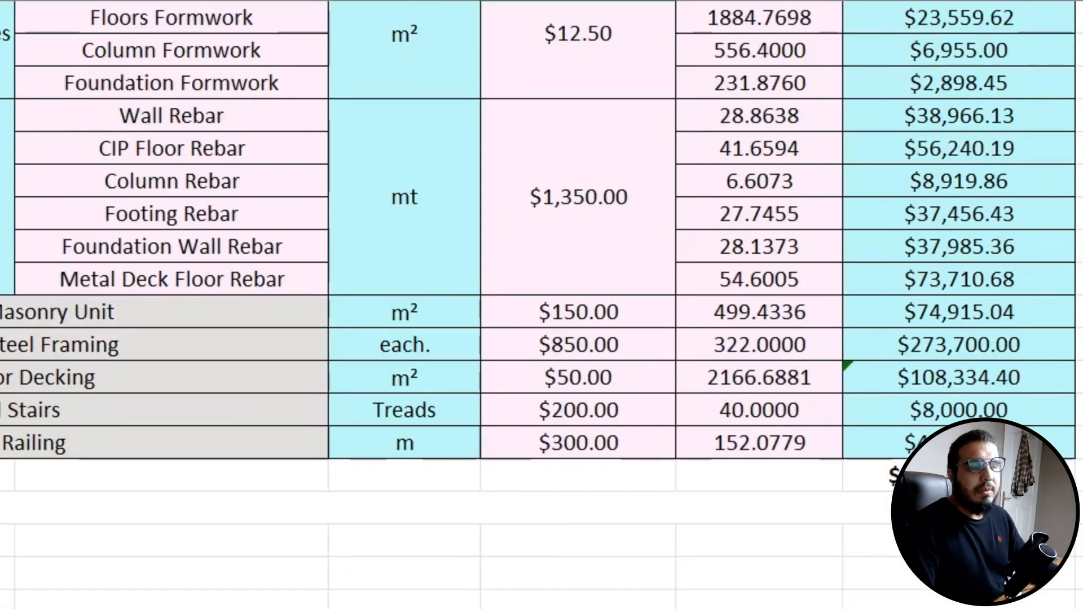
pyautogui.scroll(4, 542, 305)
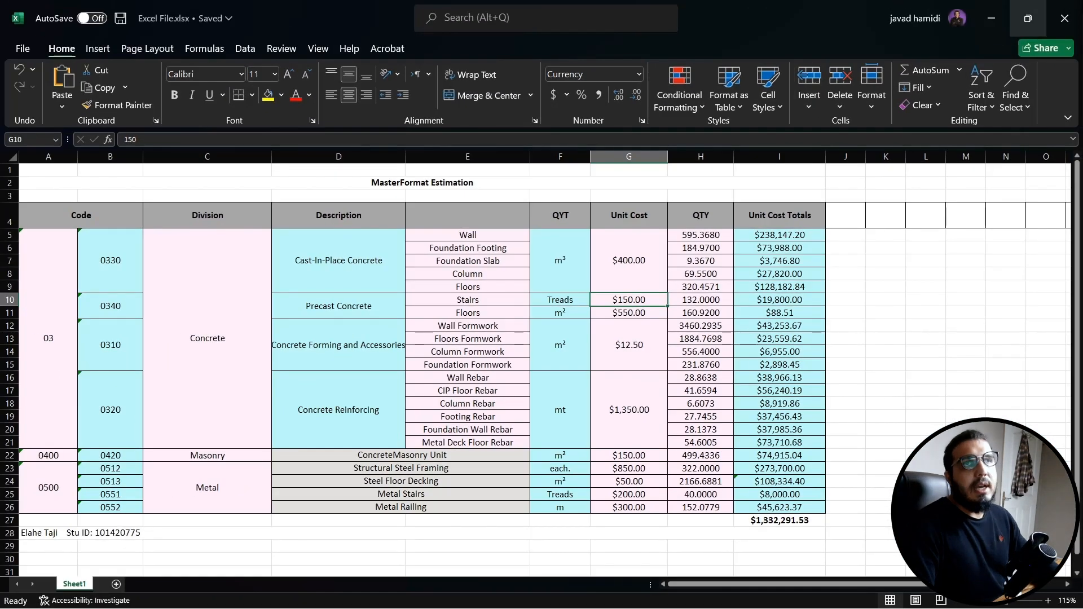
pyautogui.click(1065, 18)
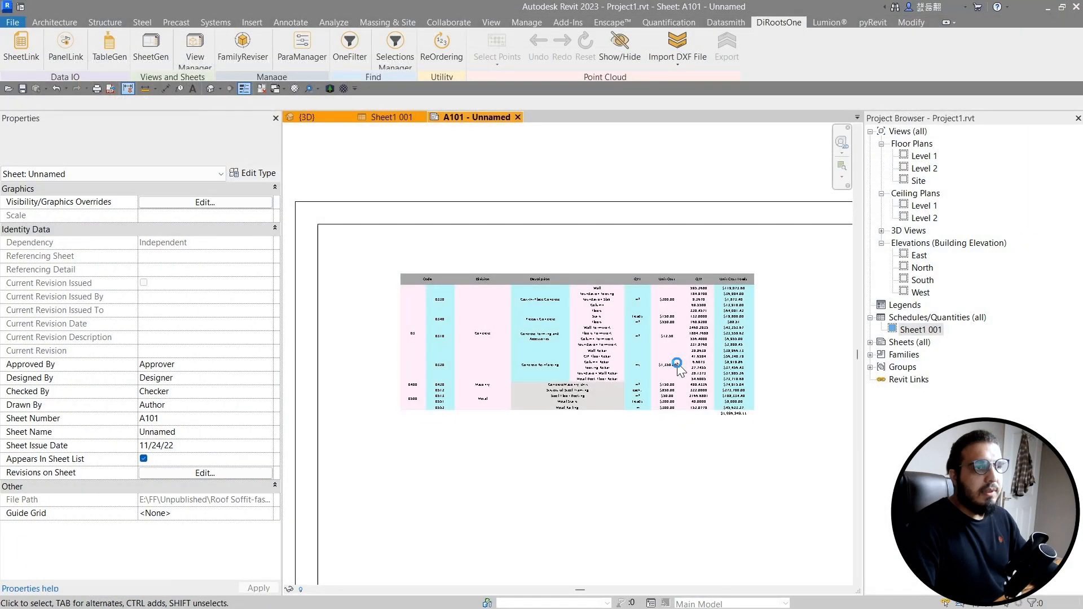
# - Open TableGen and choose Update from for the Sheet1 001 table
pyautogui.moveTo(526, 491); pyautogui.dragTo(504, 418, button='middle')
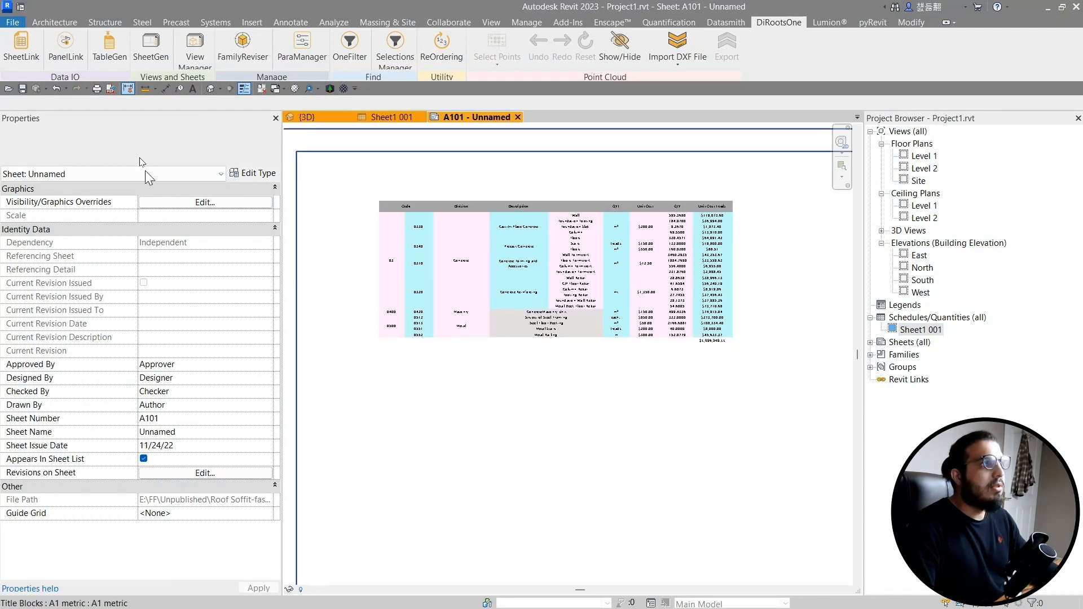
pyautogui.click(123, 54)
pyautogui.moveTo(600, 44); pyautogui.dragTo(418, 149)
pyautogui.click(202, 241)
pyautogui.rightClick(195, 237)
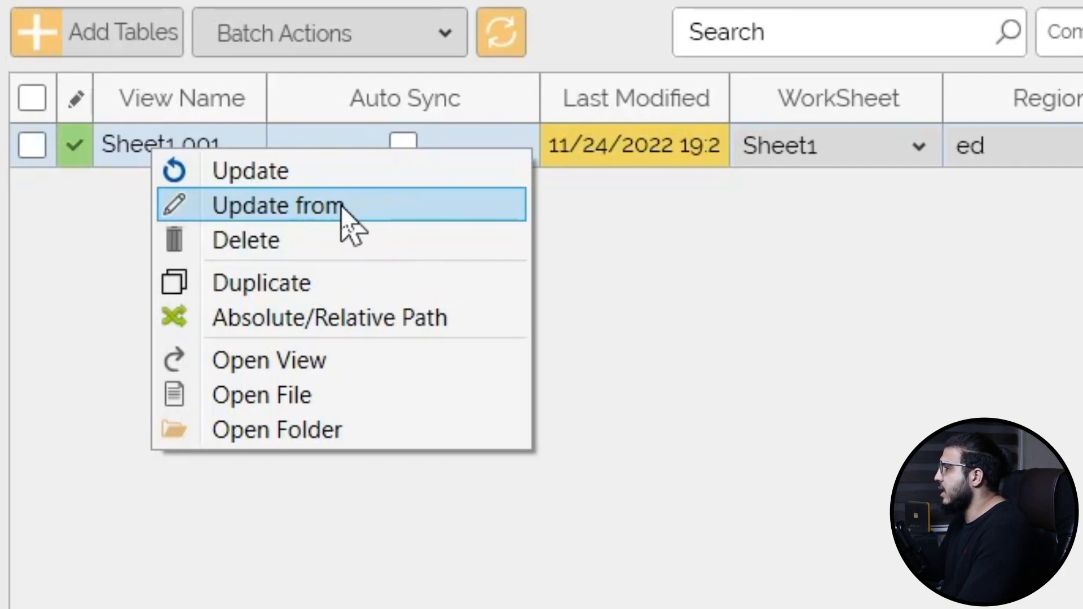
pyautogui.click(317, 179)
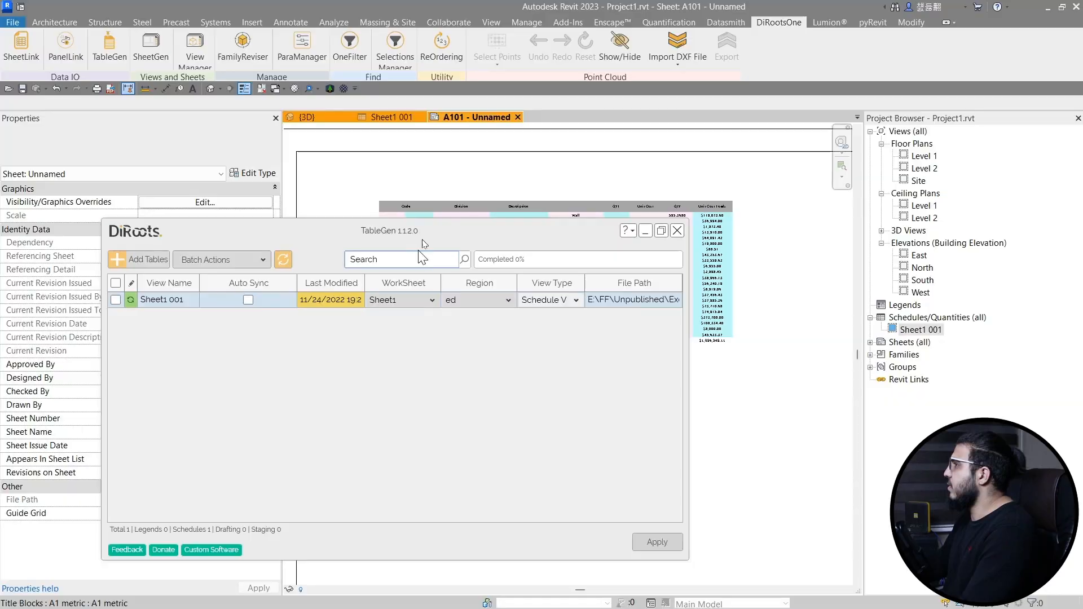
# - Apply the table update, close TableGen and inspect the refreshed schedule on the sheet
pyautogui.moveTo(422, 239); pyautogui.dragTo(423, 291)
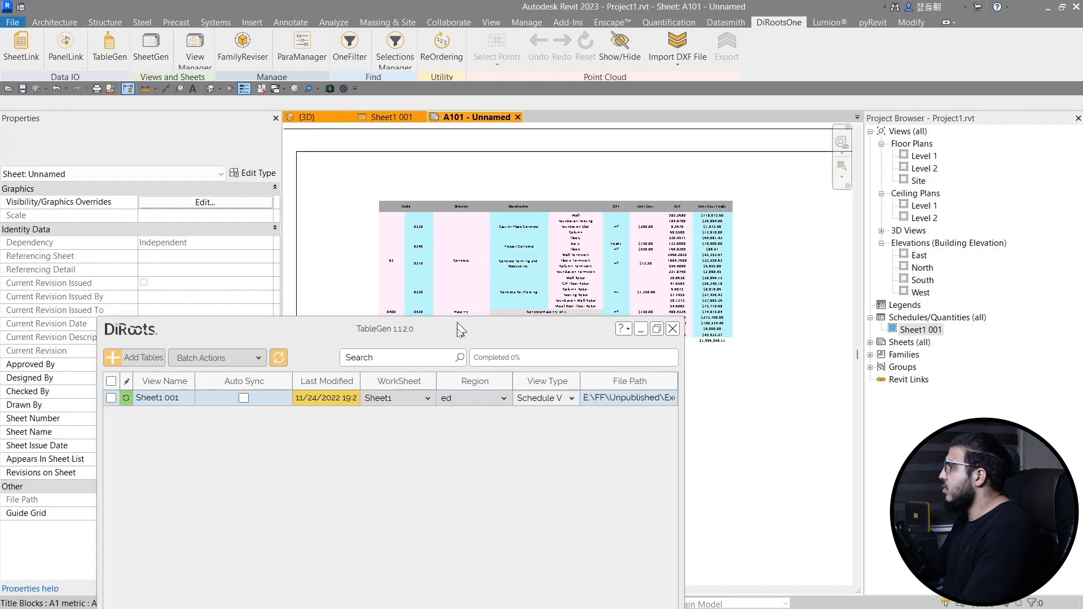
pyautogui.moveTo(460, 330); pyautogui.dragTo(447, 163)
pyautogui.click(632, 480)
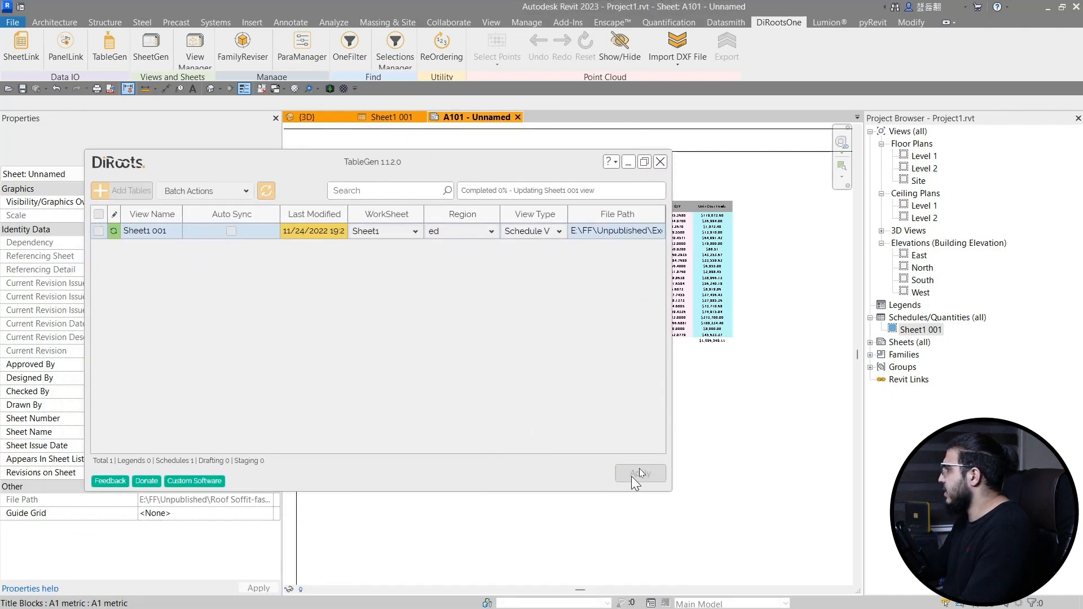
pyautogui.click(660, 162)
pyautogui.scroll(-3, 411, 561)
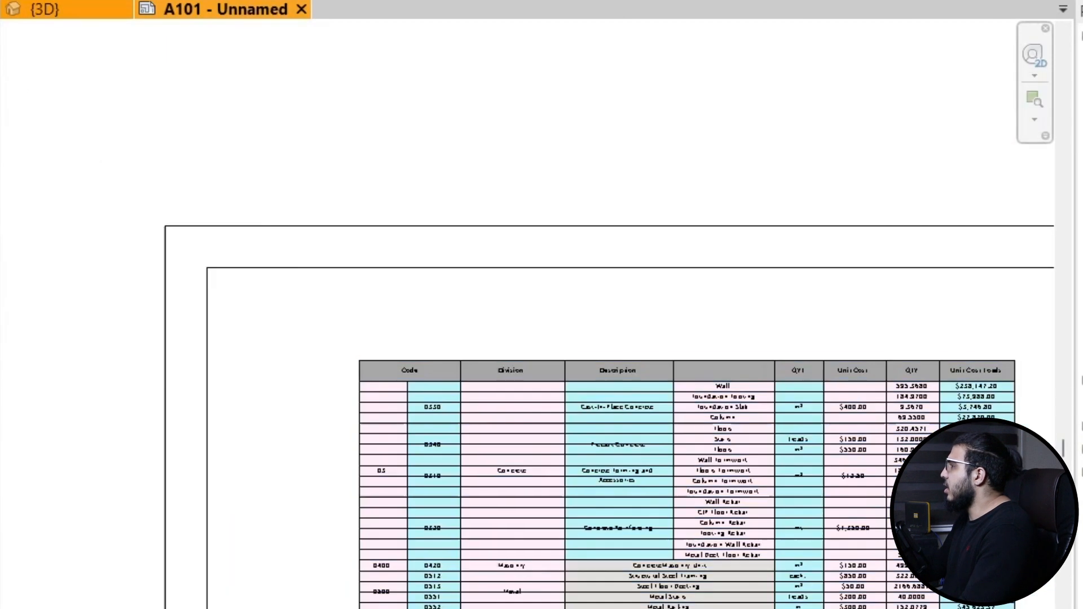
pyautogui.scroll(4, 409, 553)
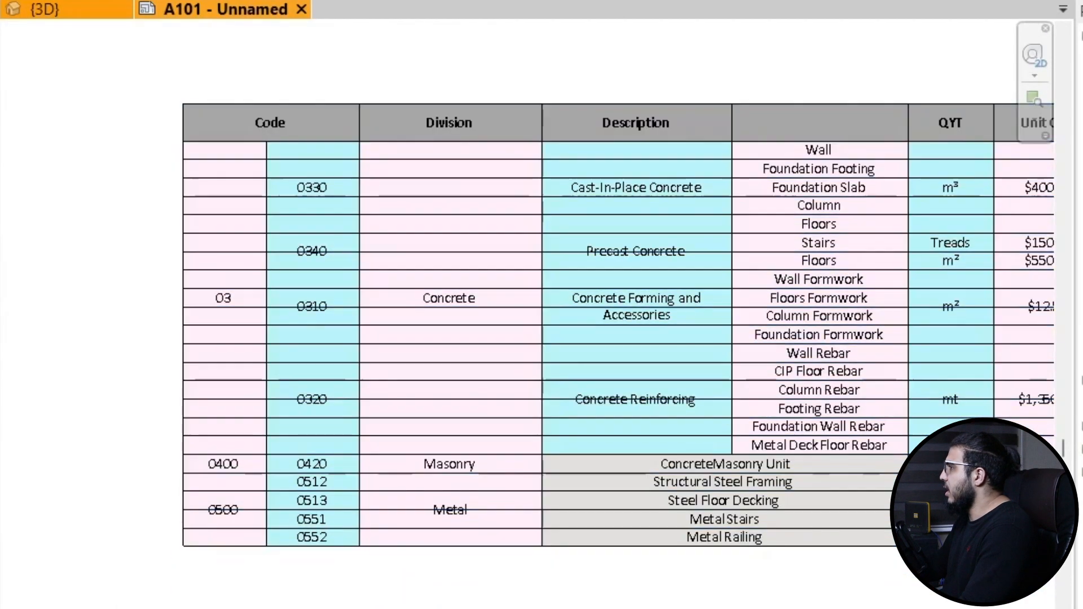
pyautogui.scroll(-5, 544, 568)
pyautogui.moveTo(587, 572); pyautogui.dragTo(515, 542, button='middle')
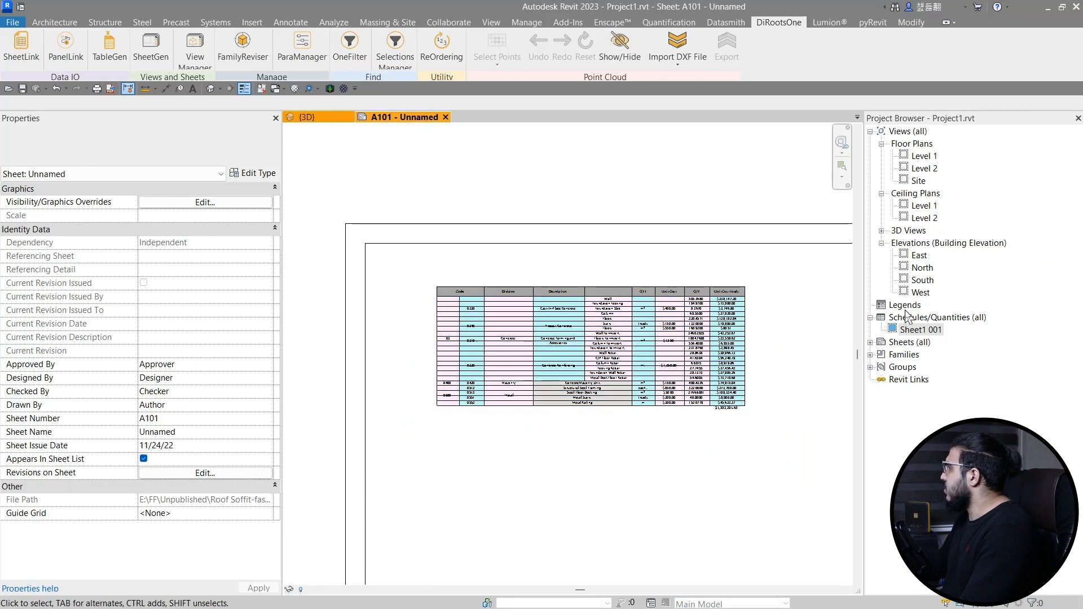
# - Open the Sheet1 001 schedule, select all cells and reapply Thin Lines borders
pyautogui.doubleClick(909, 331)
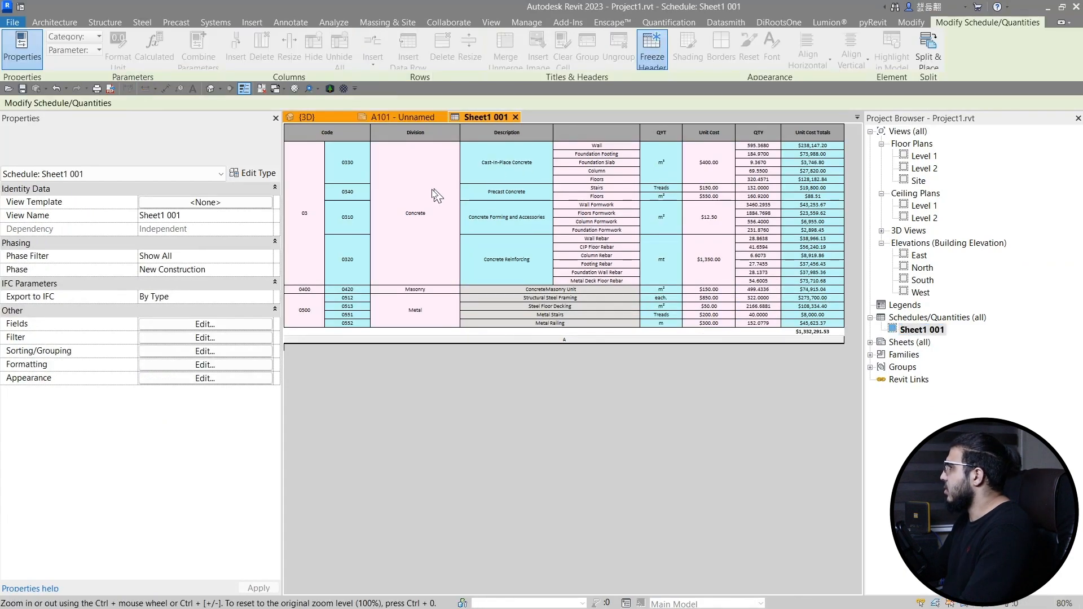
pyautogui.moveTo(336, 134)
pyautogui.mouseDown()
pyautogui.moveTo(641, 218)
pyautogui.moveTo(852, 342)
pyautogui.mouseUp()
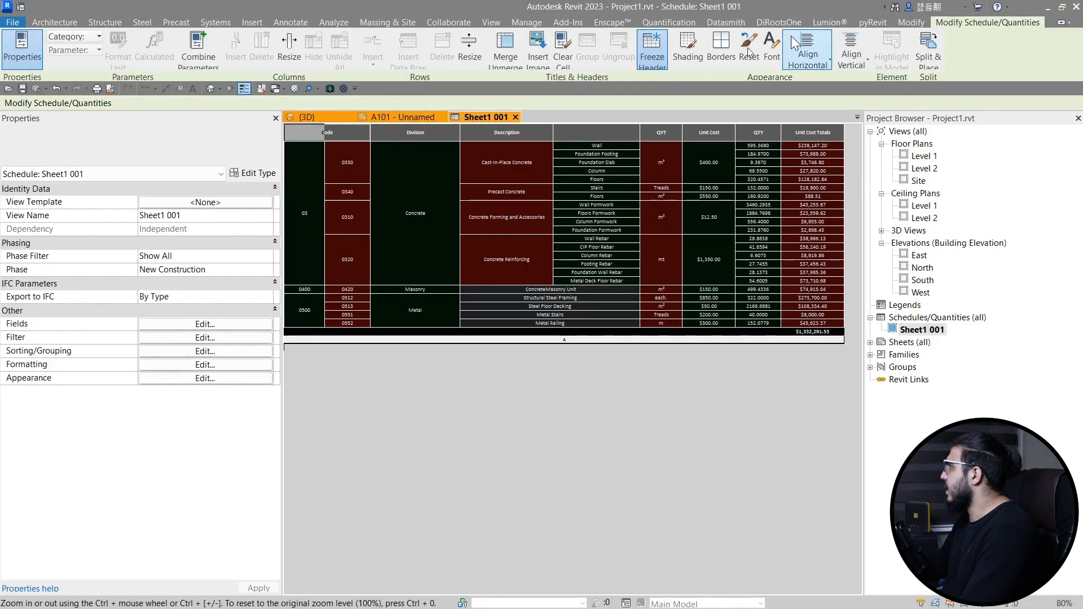
pyautogui.click(733, 63)
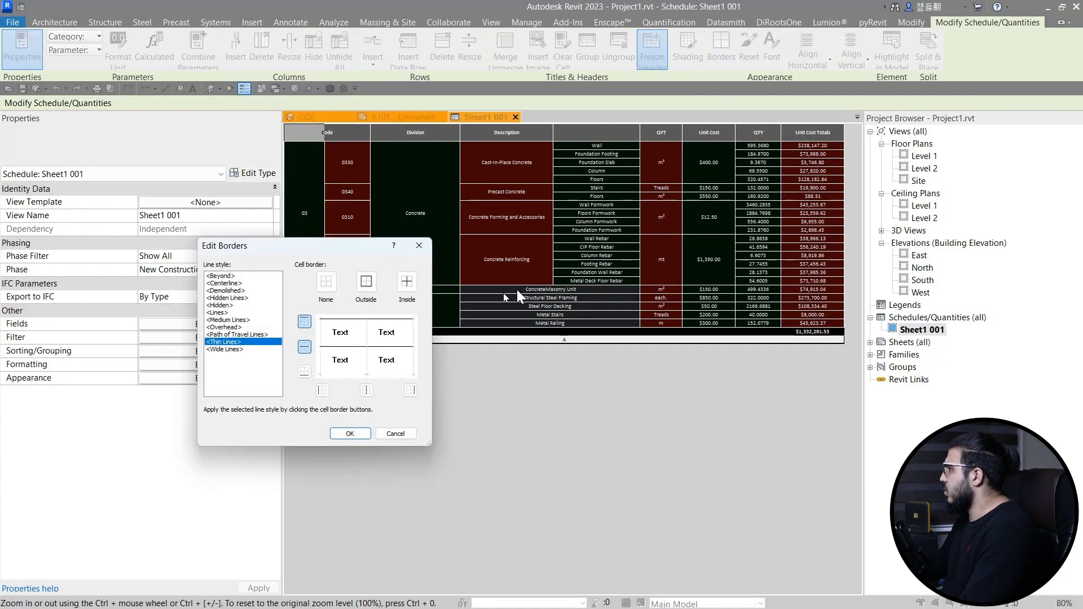
pyautogui.click(350, 434)
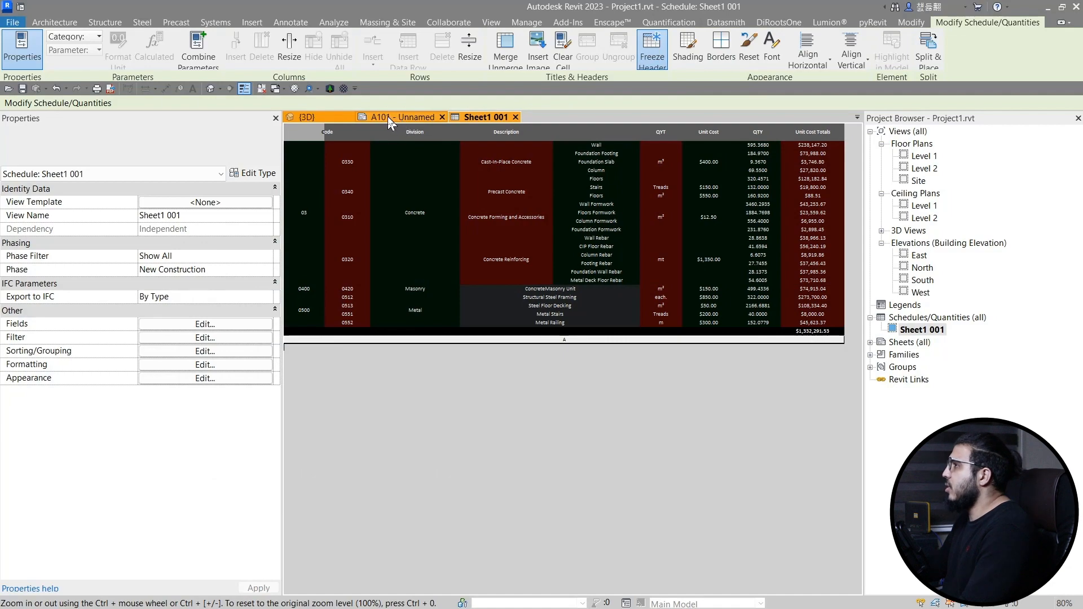
# - Return to the A101 sheet to check the updated schedule
pyautogui.click(387, 116)
pyautogui.scroll(3, 508, 425)
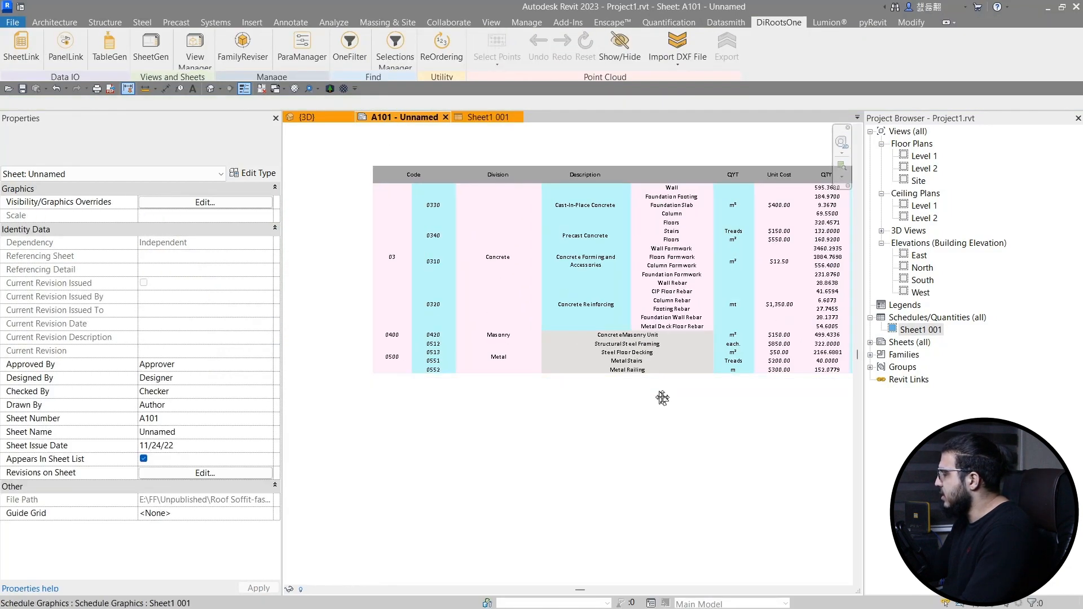
pyautogui.scroll(-2, 565, 361)
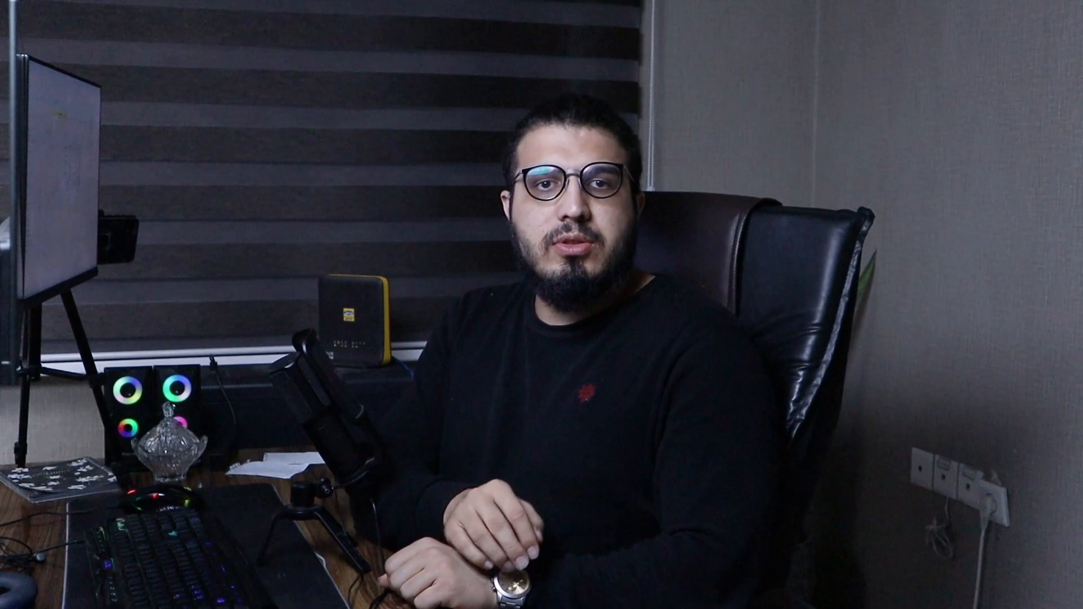